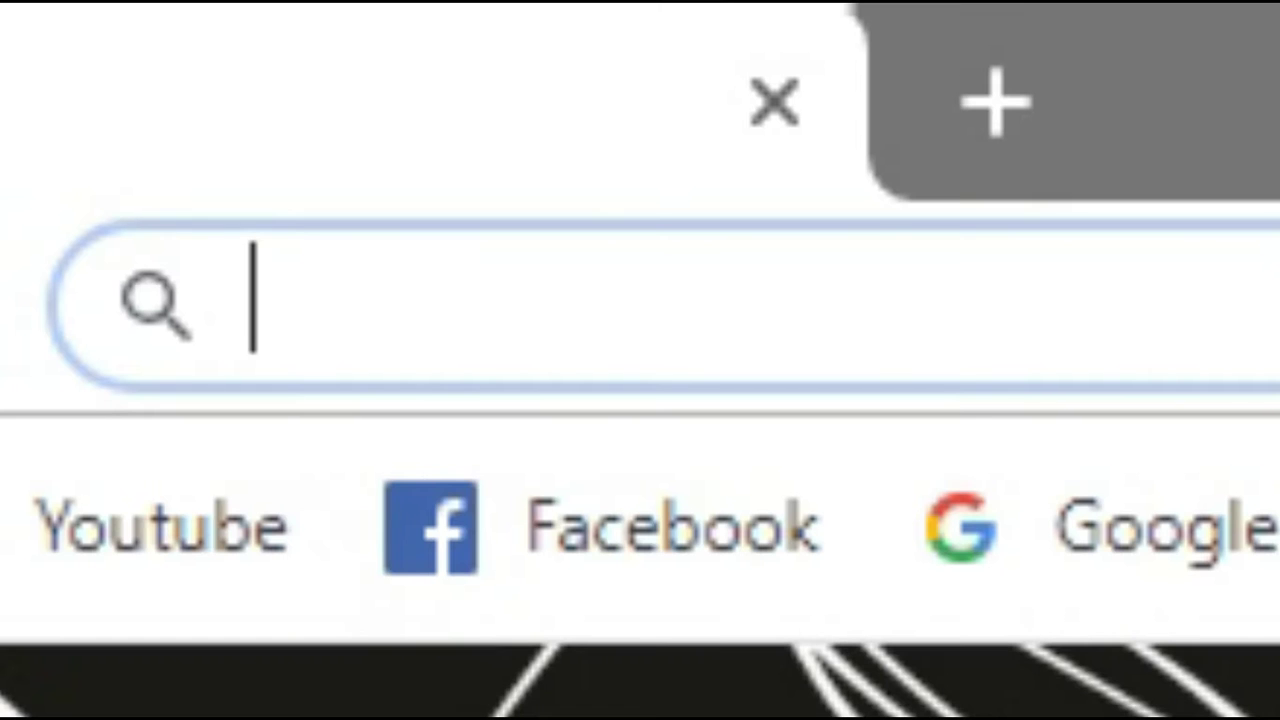
- Search Google for 'panzoid' and open the Panzoid website from the results
type("panzoi")
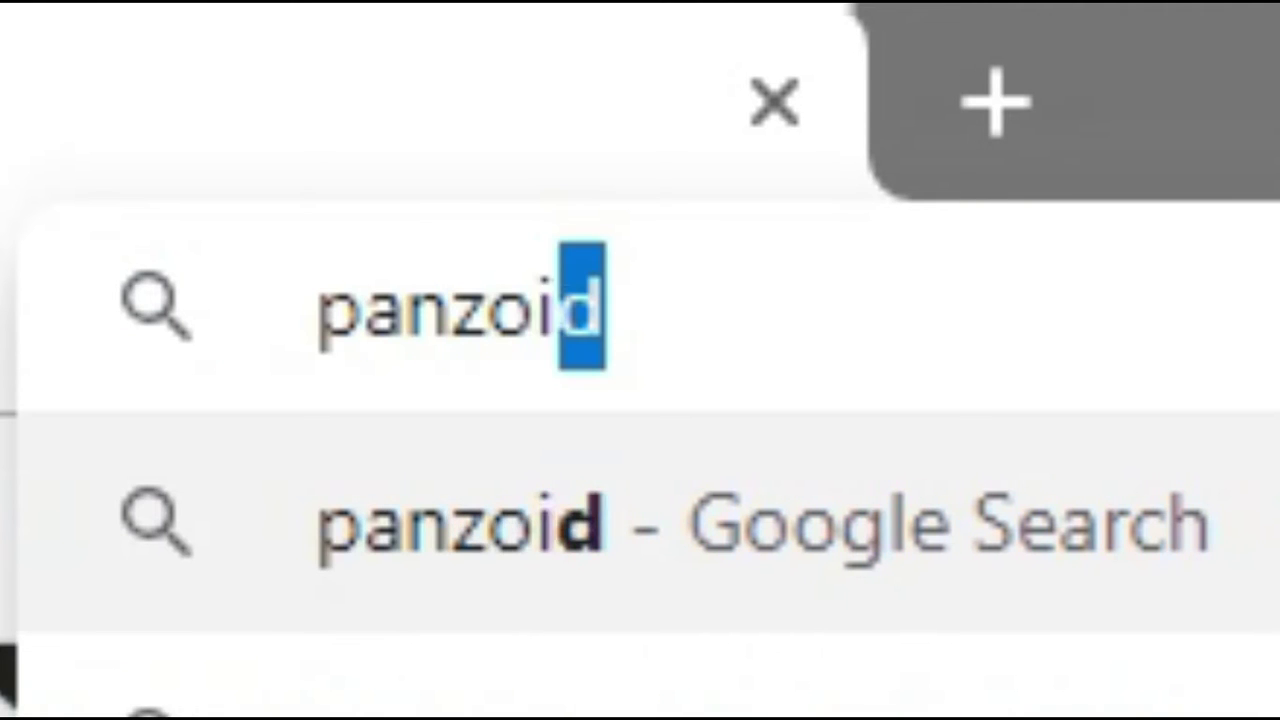
type("d")
key("Return")
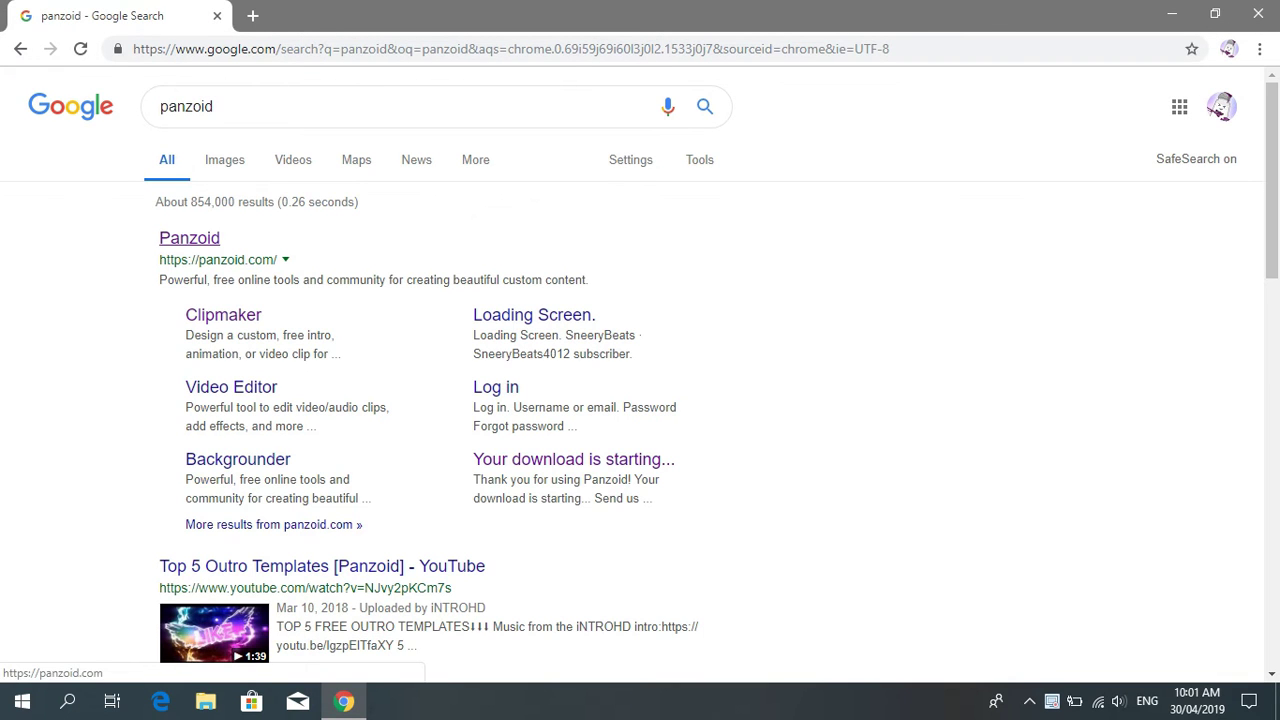
left_click(189, 238)
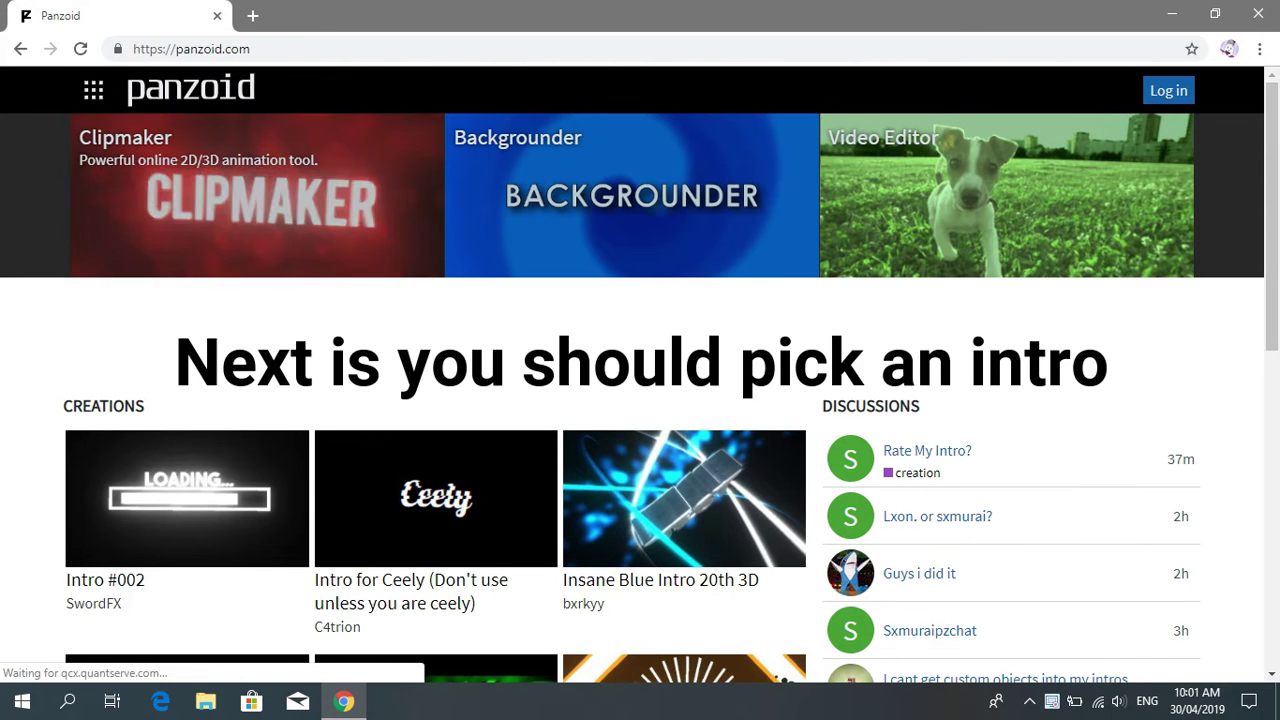
- Scroll the Panzoid homepage and open the full list of community creations
scroll(640, 400, "down", 3)
scroll(640, 400, "down", 1)
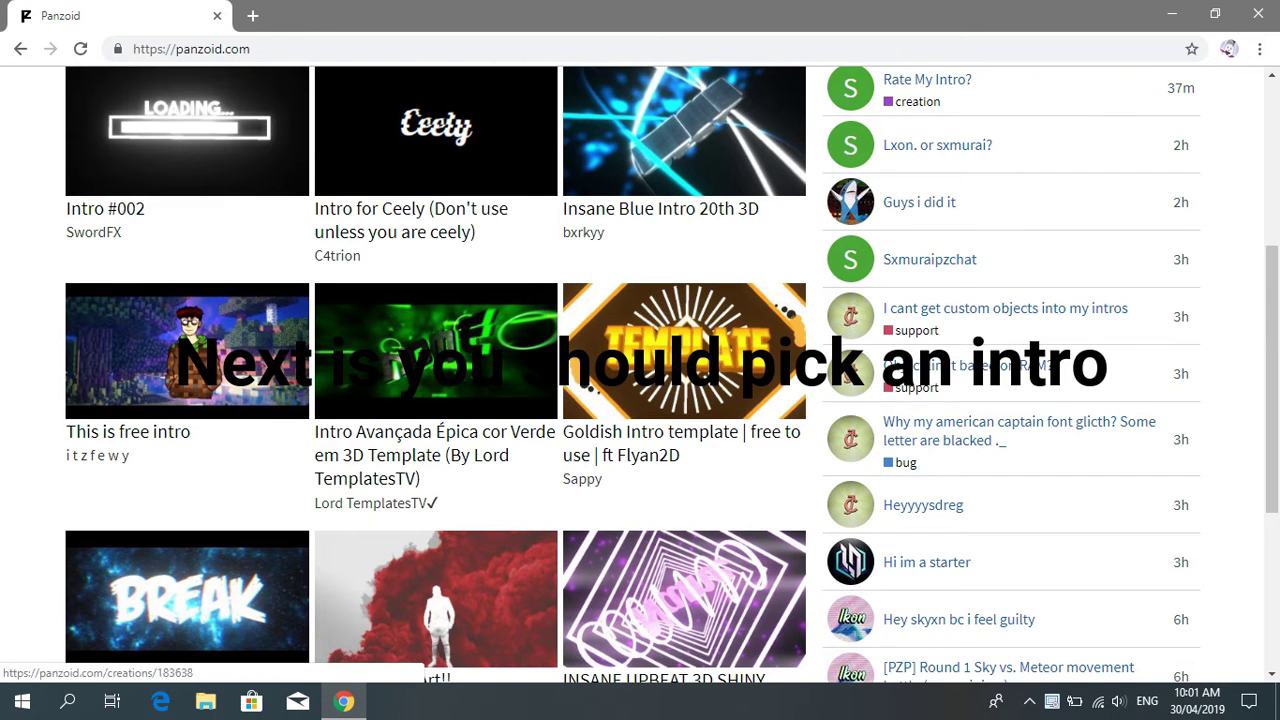
scroll(640, 400, "down", 1)
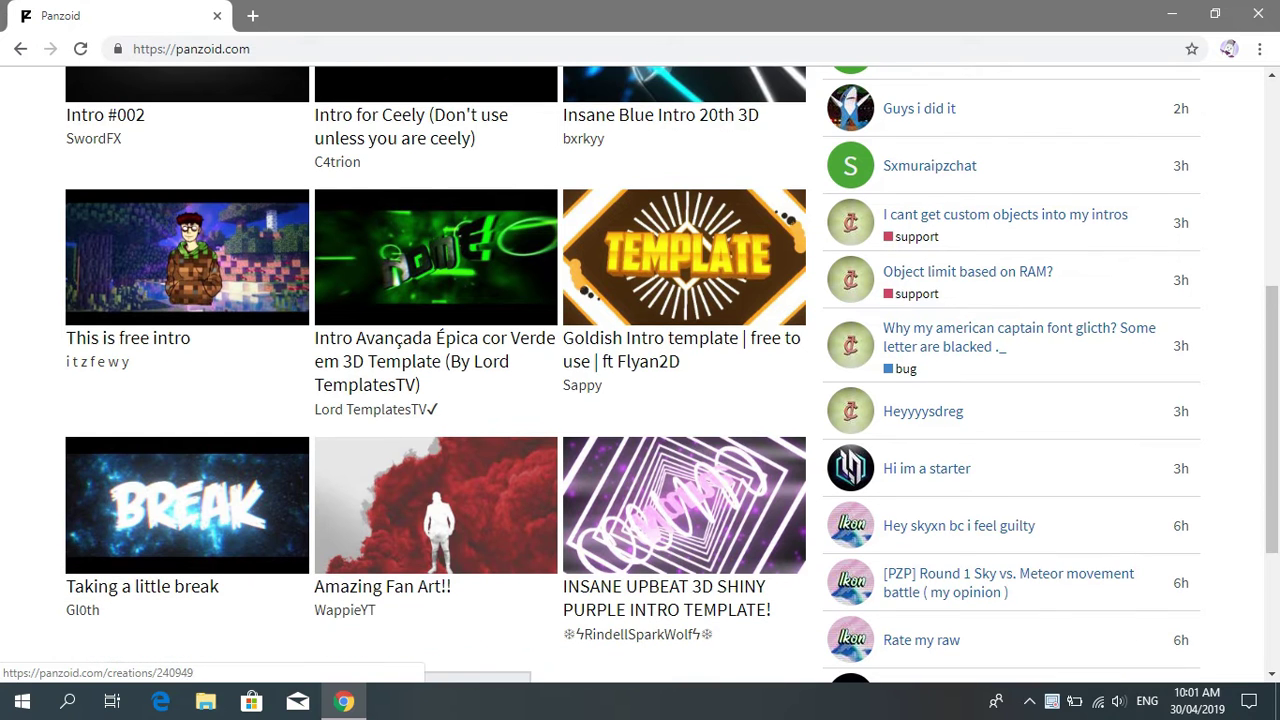
scroll(640, 400, "down", 3)
left_click(435, 430)
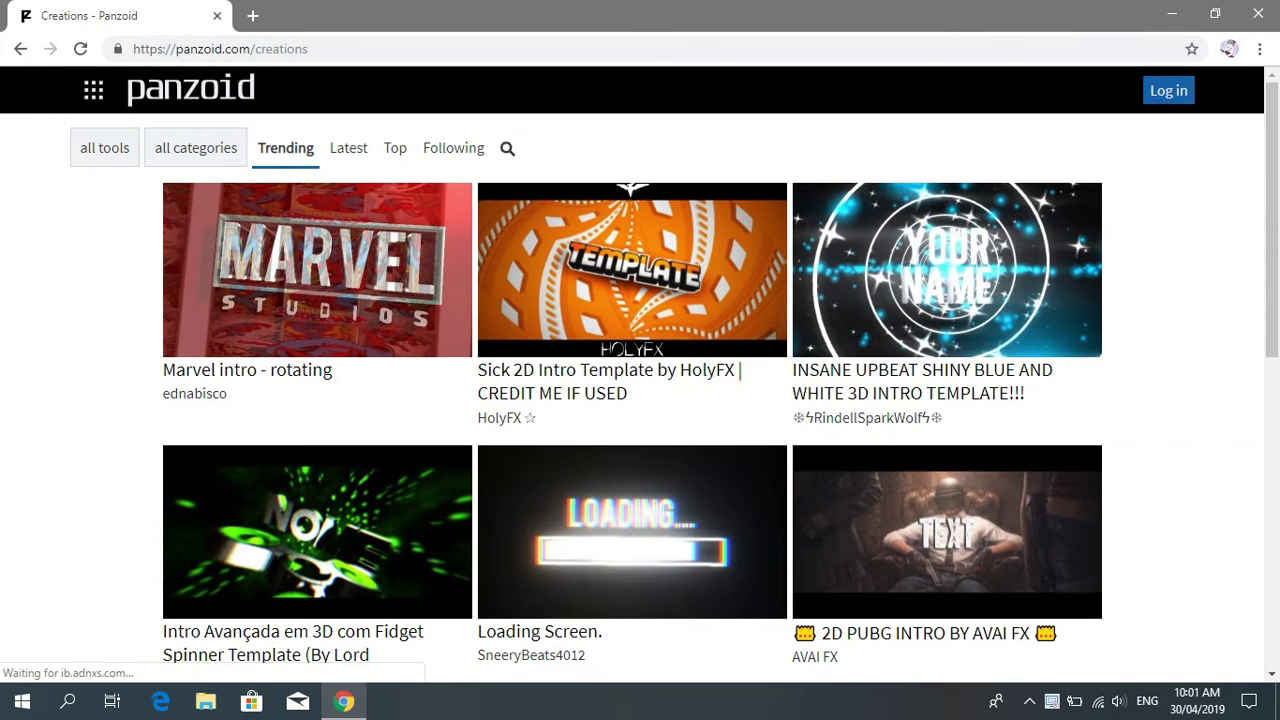
- Find and open the Free 2D Orange/Yellow template in the creations grid
scroll(640, 400, "down", 2)
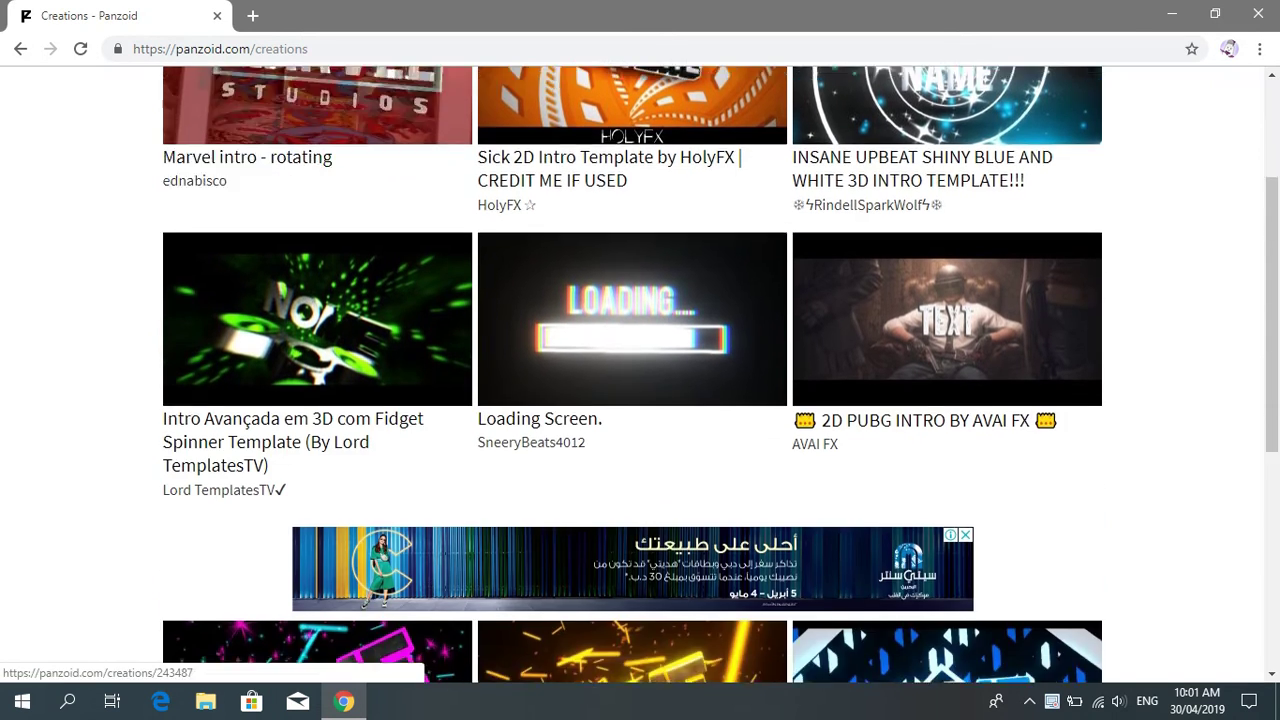
scroll(640, 400, "down", 3)
scroll(640, 400, "down", 1)
scroll(640, 400, "down", 2)
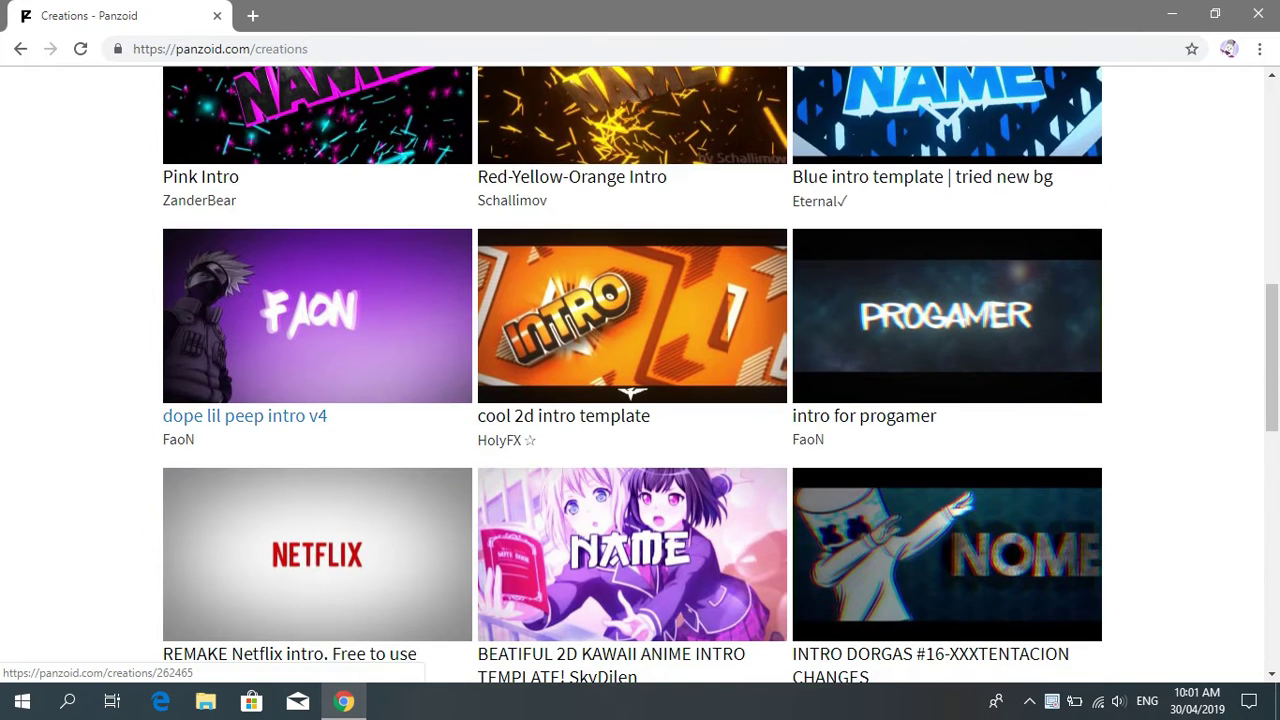
scroll(640, 400, "down", 3)
scroll(640, 400, "down", 3)
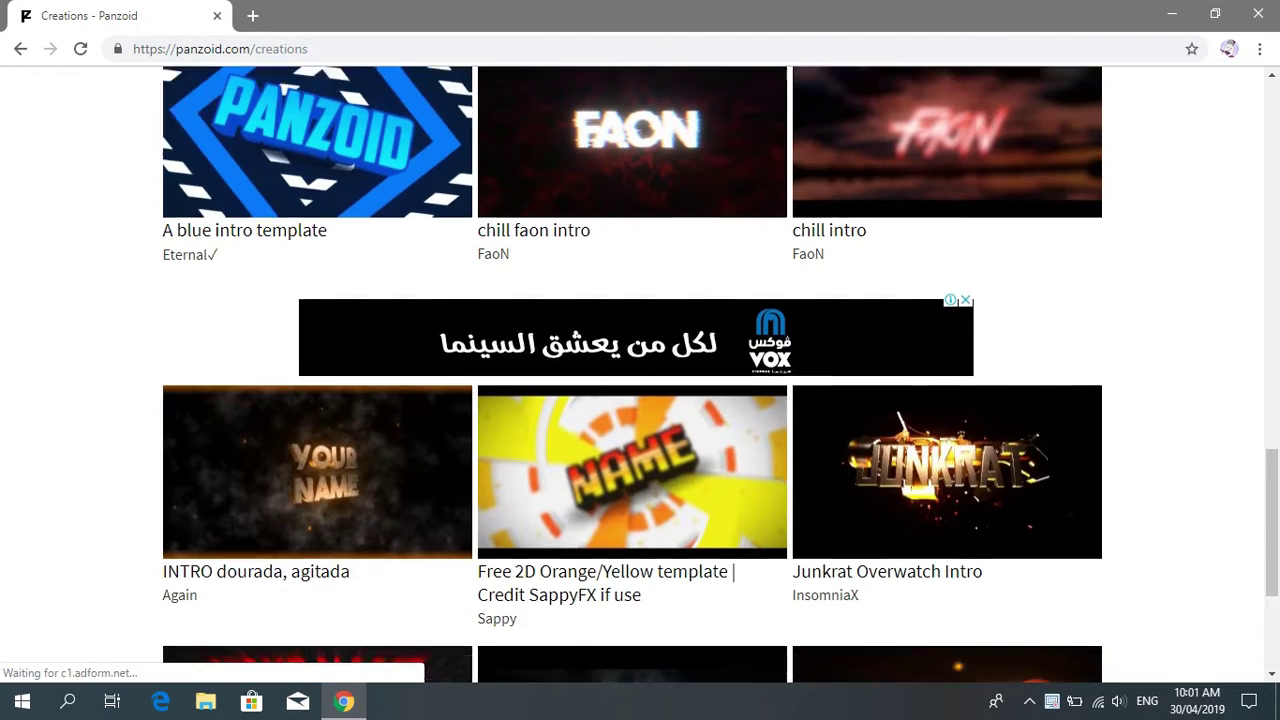
scroll(640, 400, "down", 2)
left_click(632, 220)
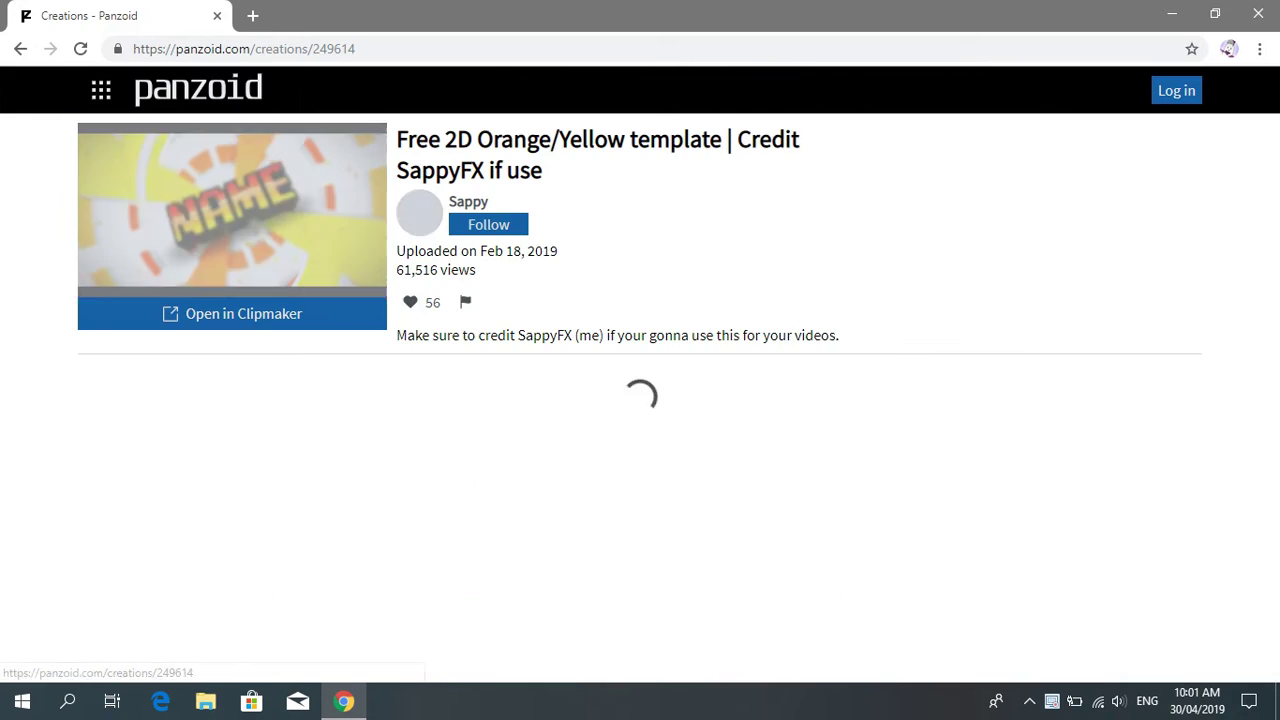
- Load the Free 2D Orange/Yellow template in Clipmaker, play its preview, then pause it
left_click(232, 313)
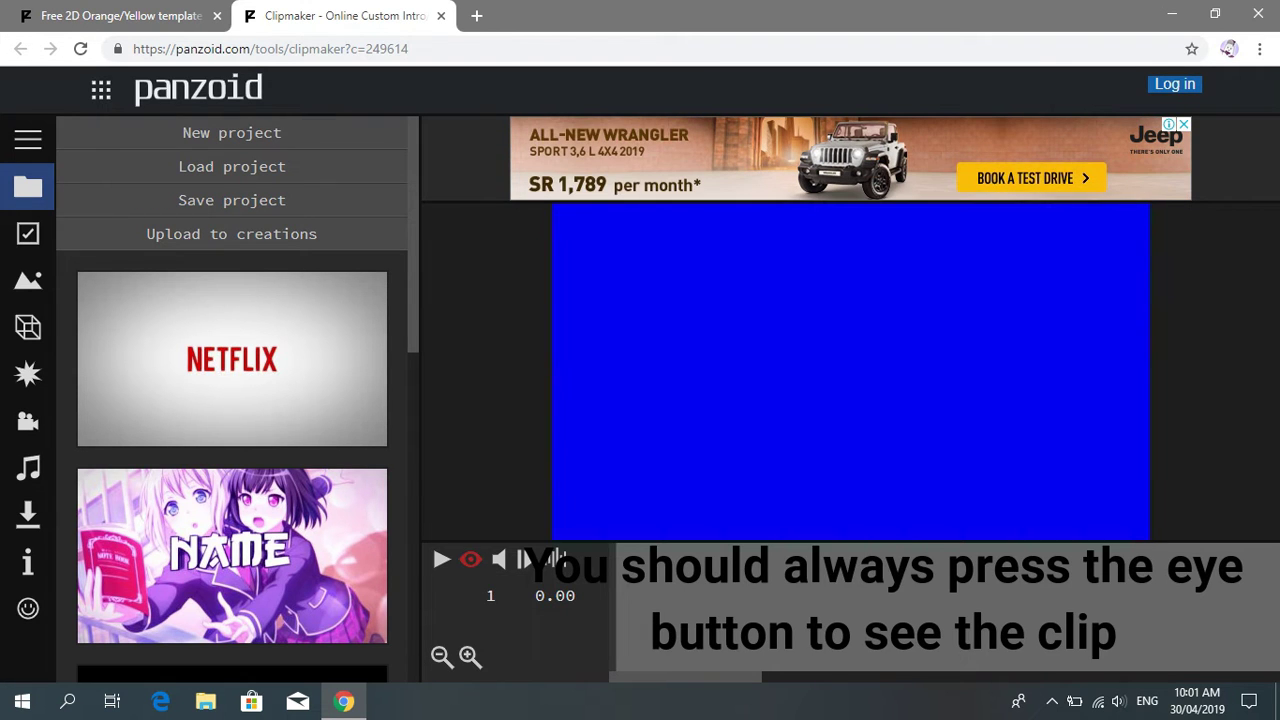
left_click(441, 559)
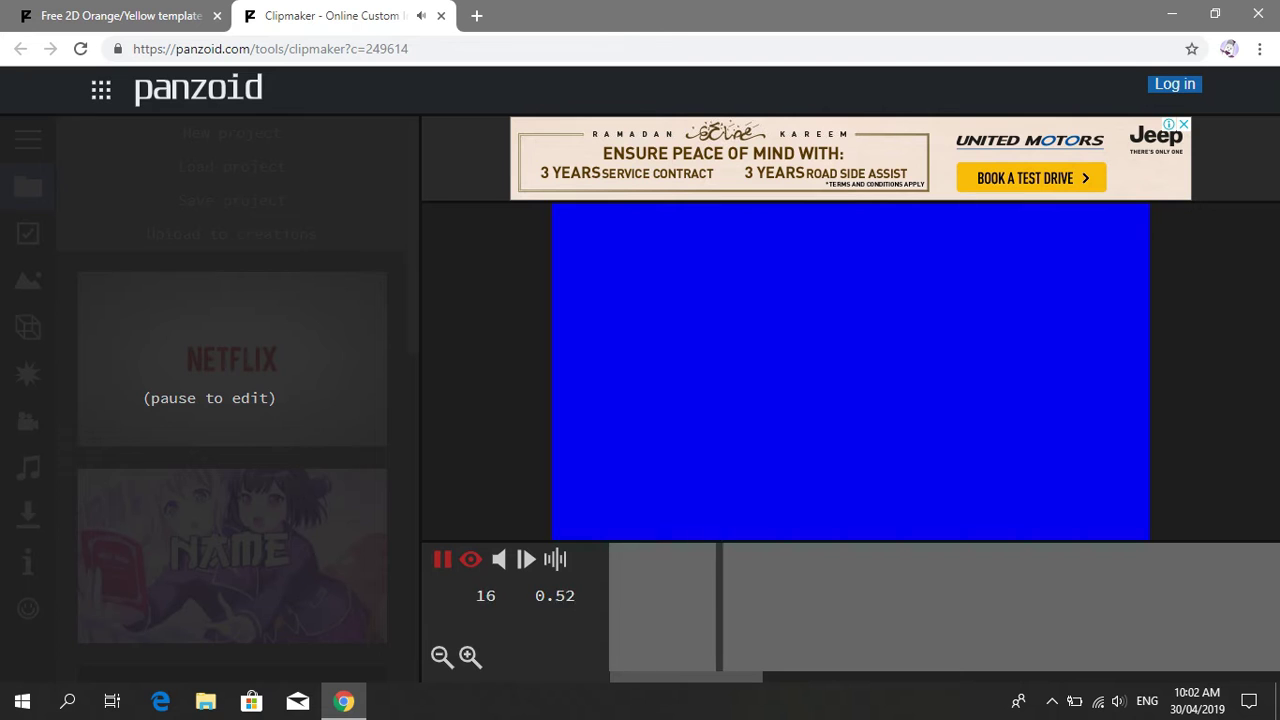
key("space")
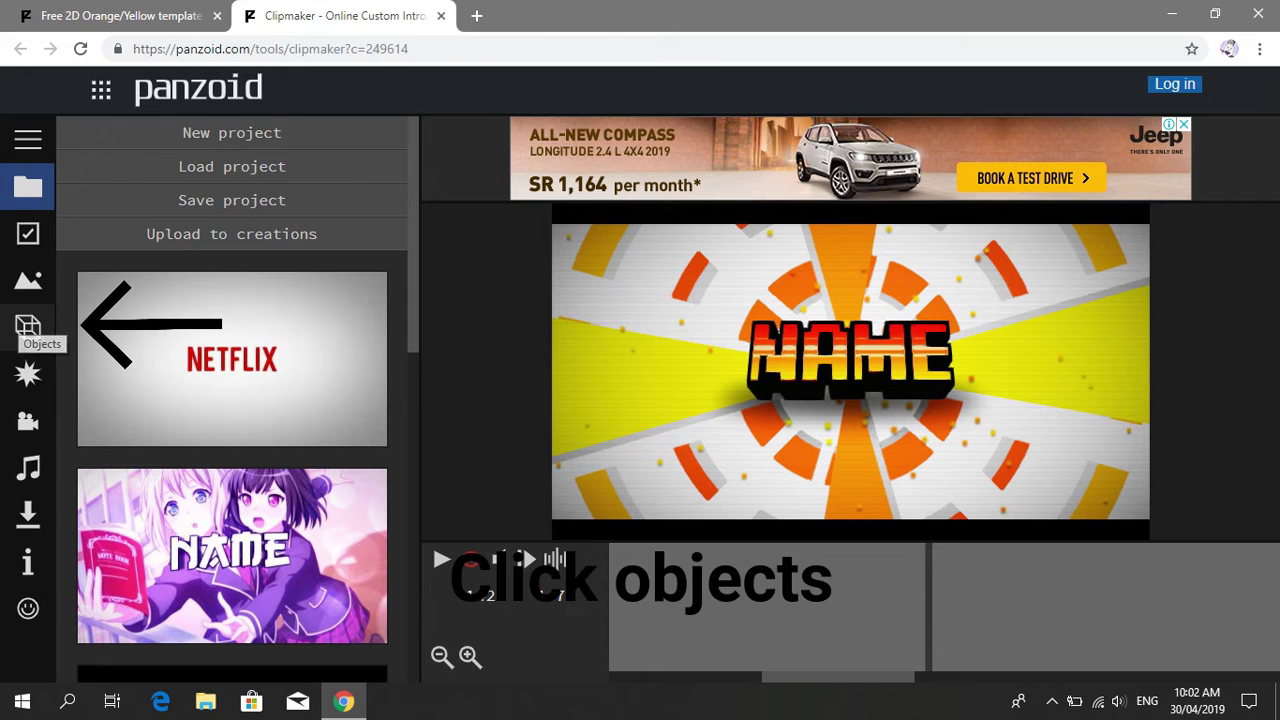
- Replace the 3D text of both 'Text: NAME' objects with 'REN RUB'
left_click(28, 326)
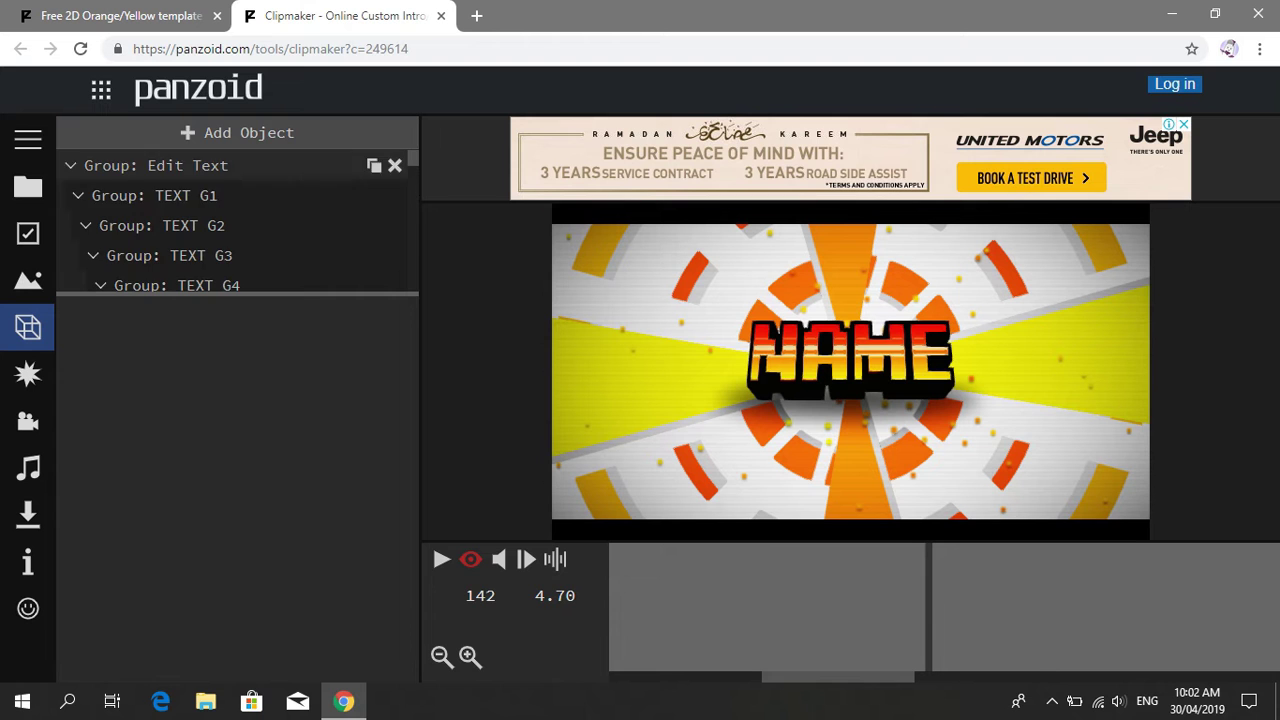
scroll(240, 200, "down", 2)
scroll(240, 200, "down", 1)
scroll(240, 200, "down", 3)
scroll(240, 205, "up", 2)
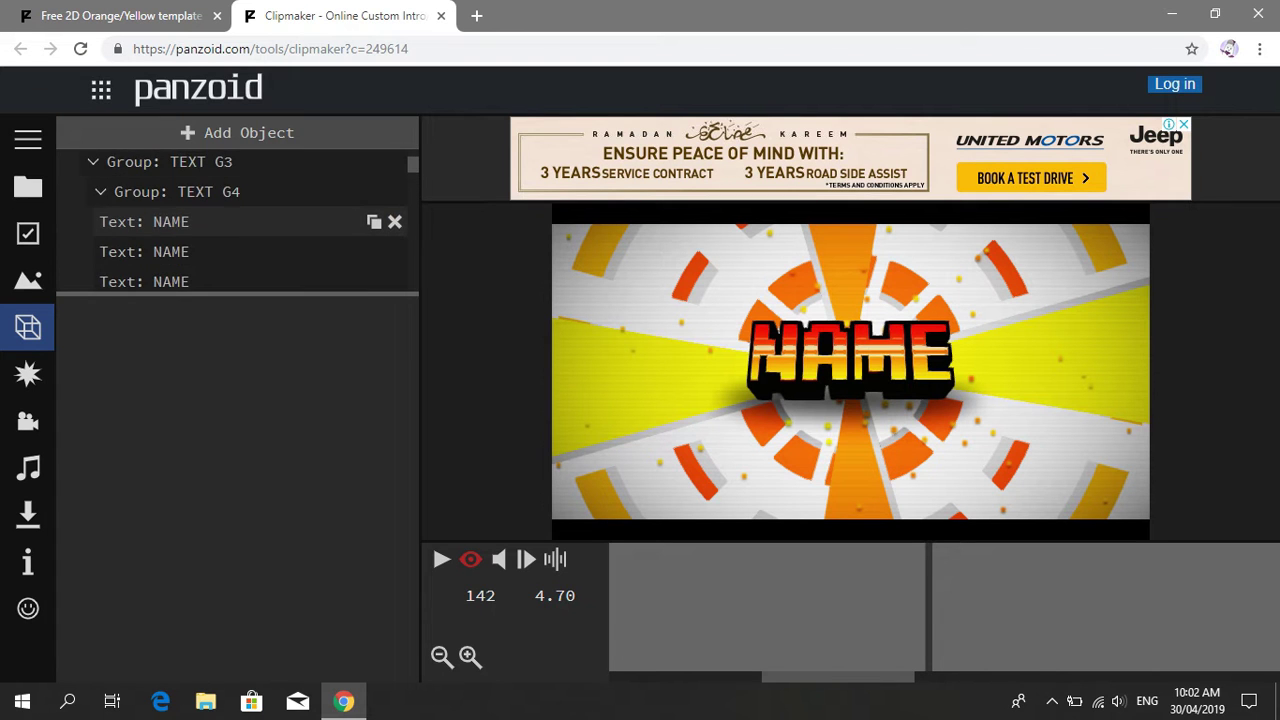
left_click(200, 221)
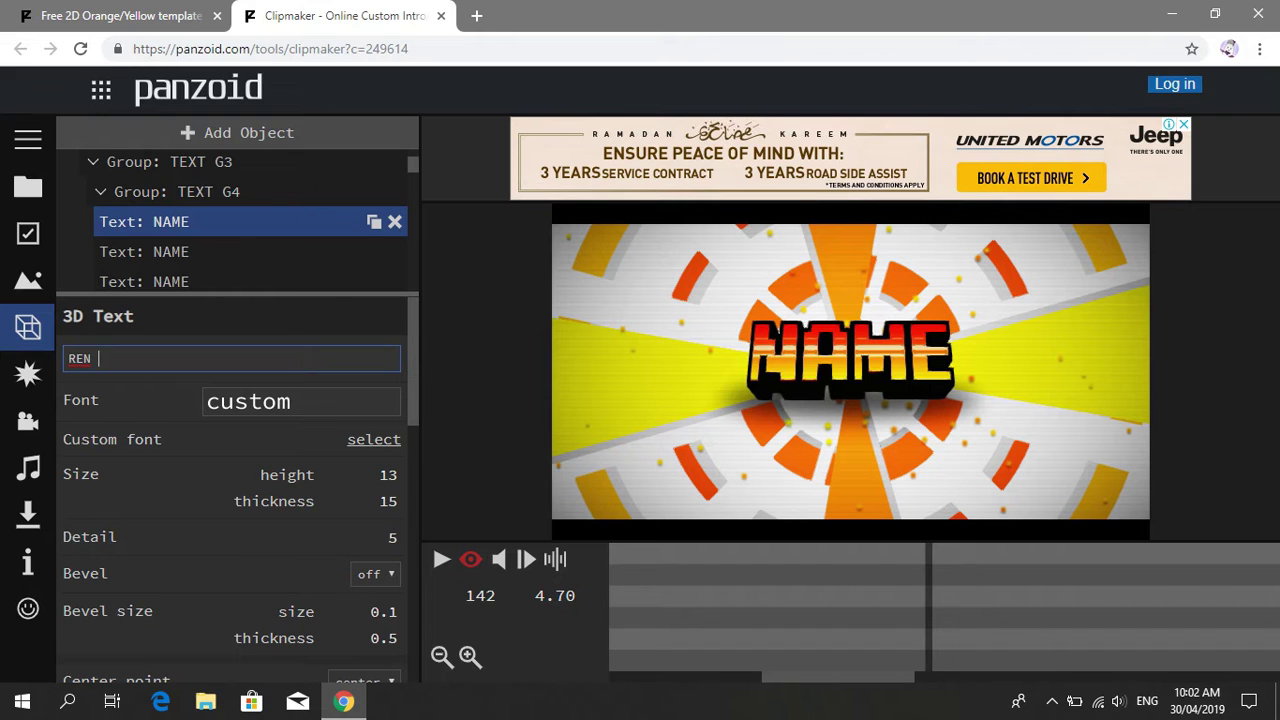
type("RU")
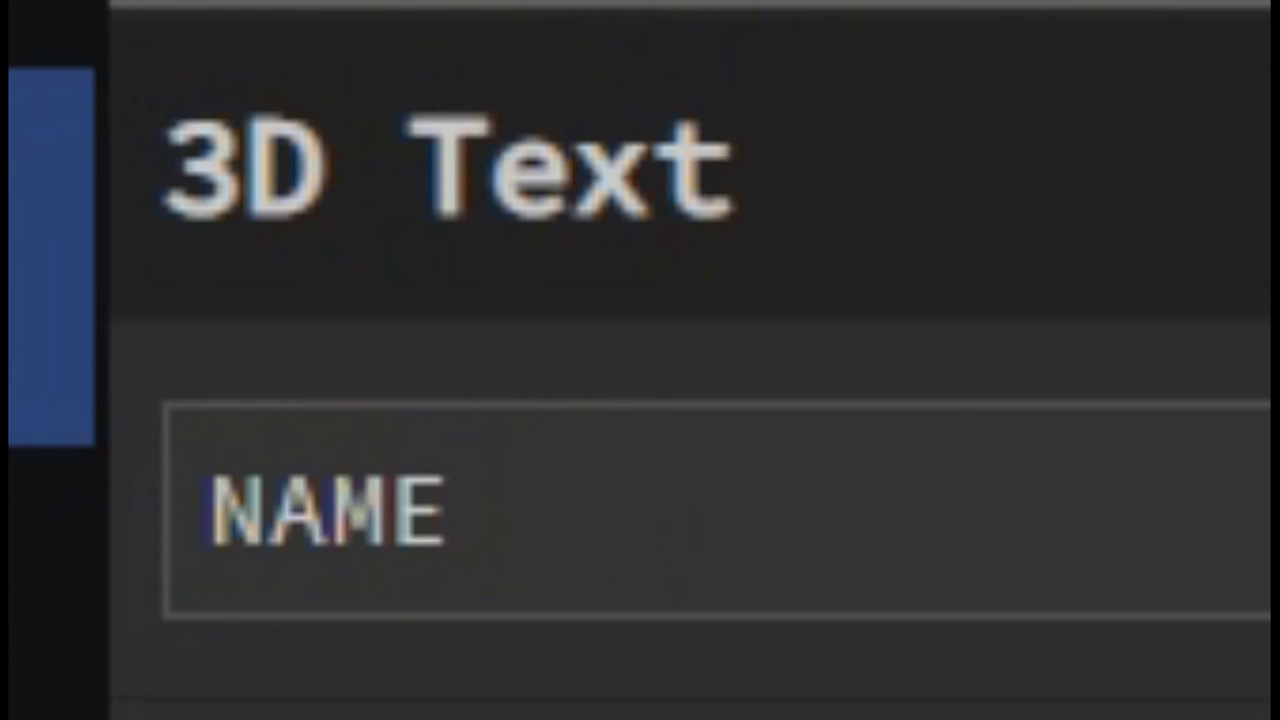
double_click(328, 510)
type("REN RUB")
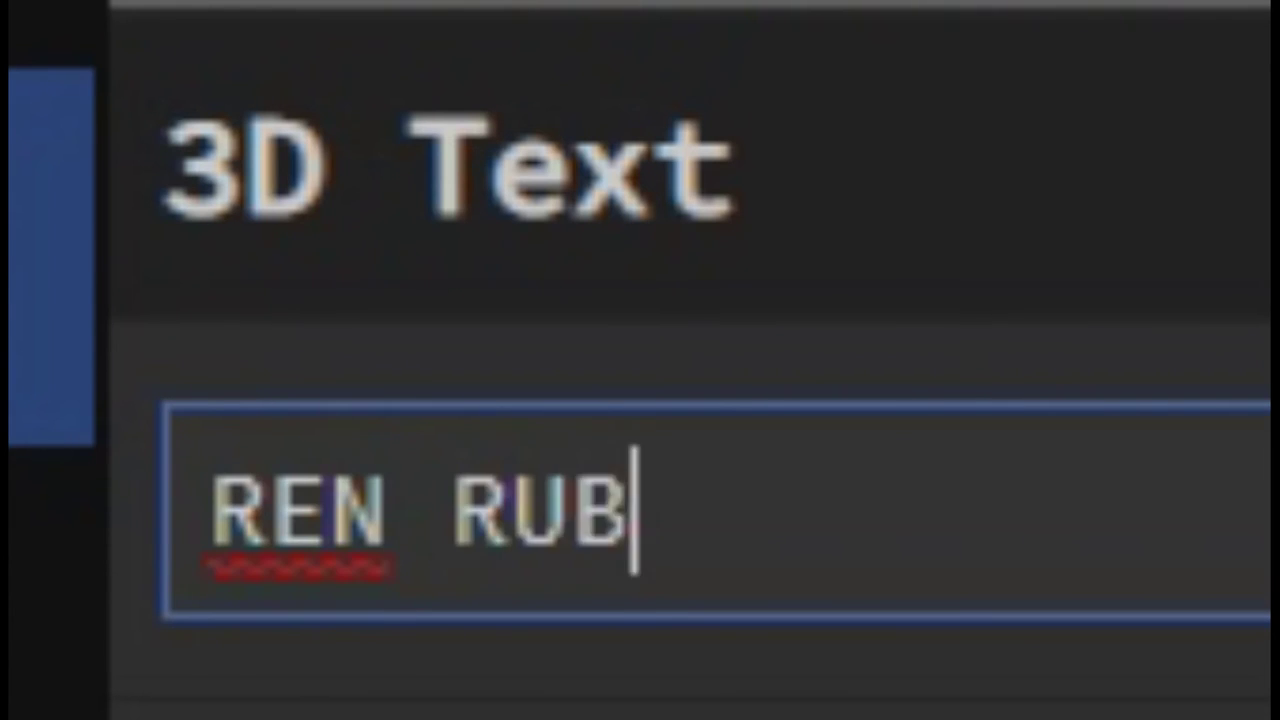
left_click(150, 282)
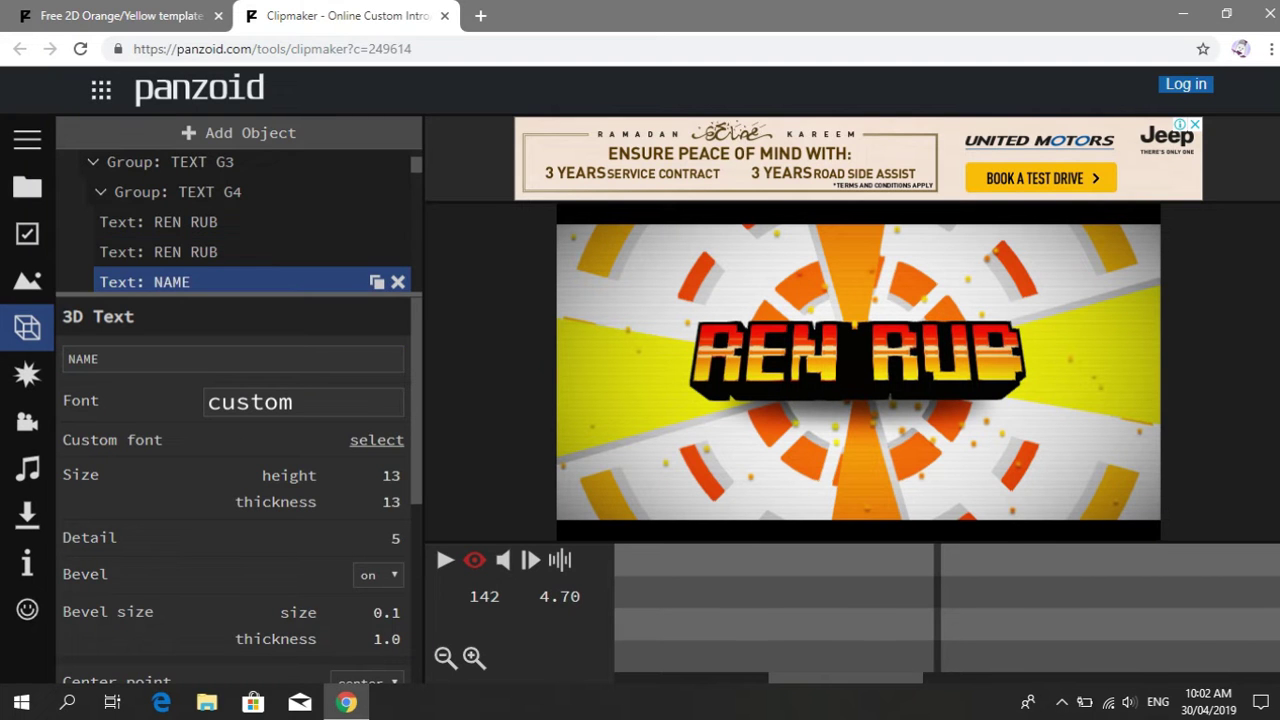
type("REN RUB")
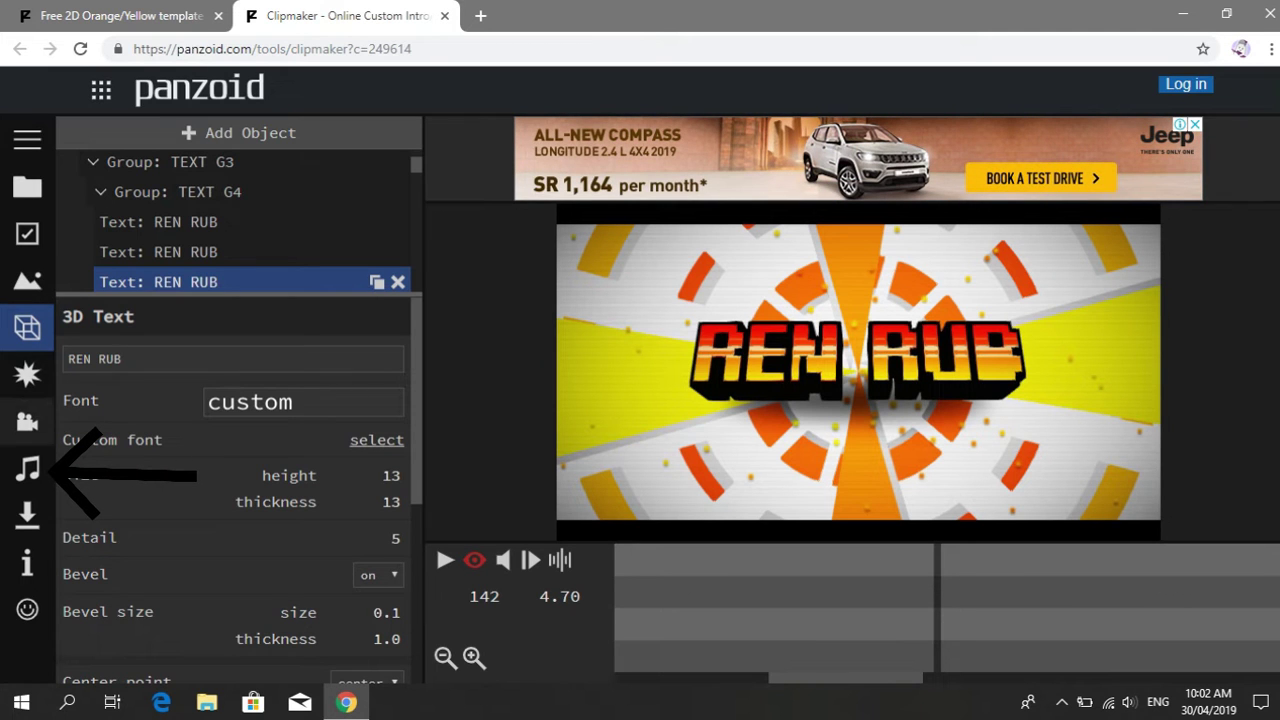
left_click(27, 468)
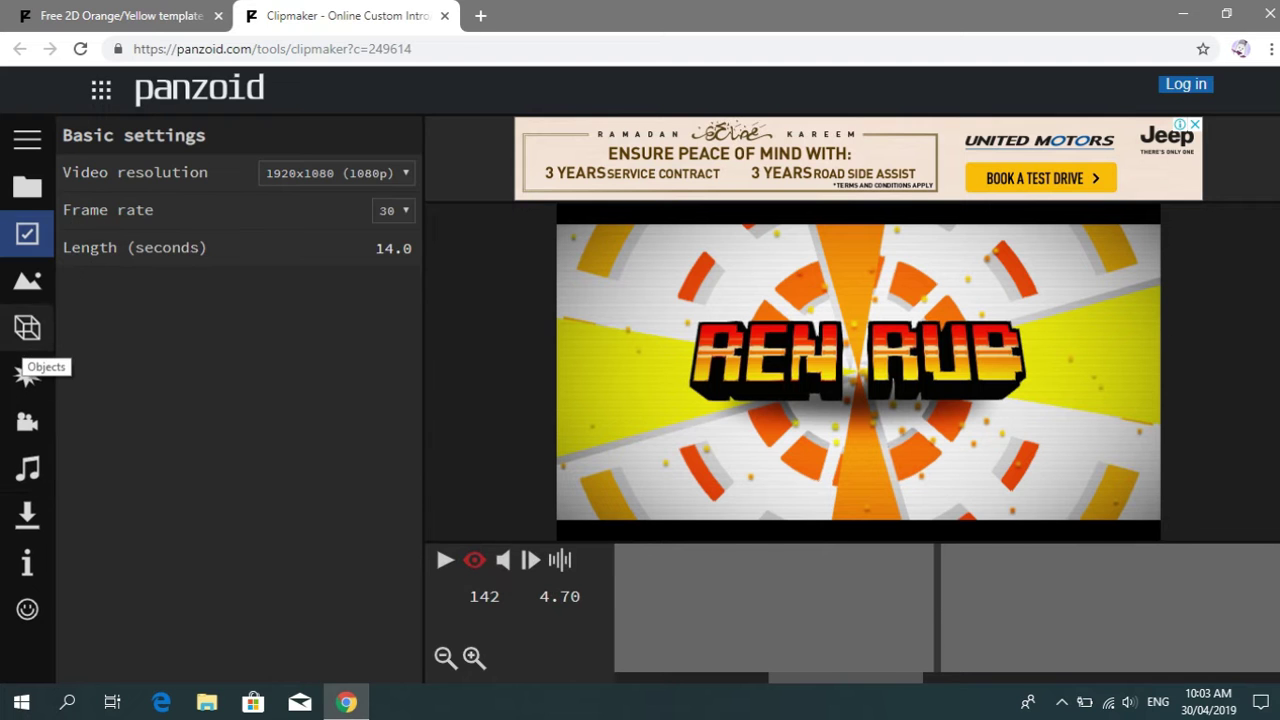
- Preview the REN RUB intro, then bring up the Download your video panel
key("space")
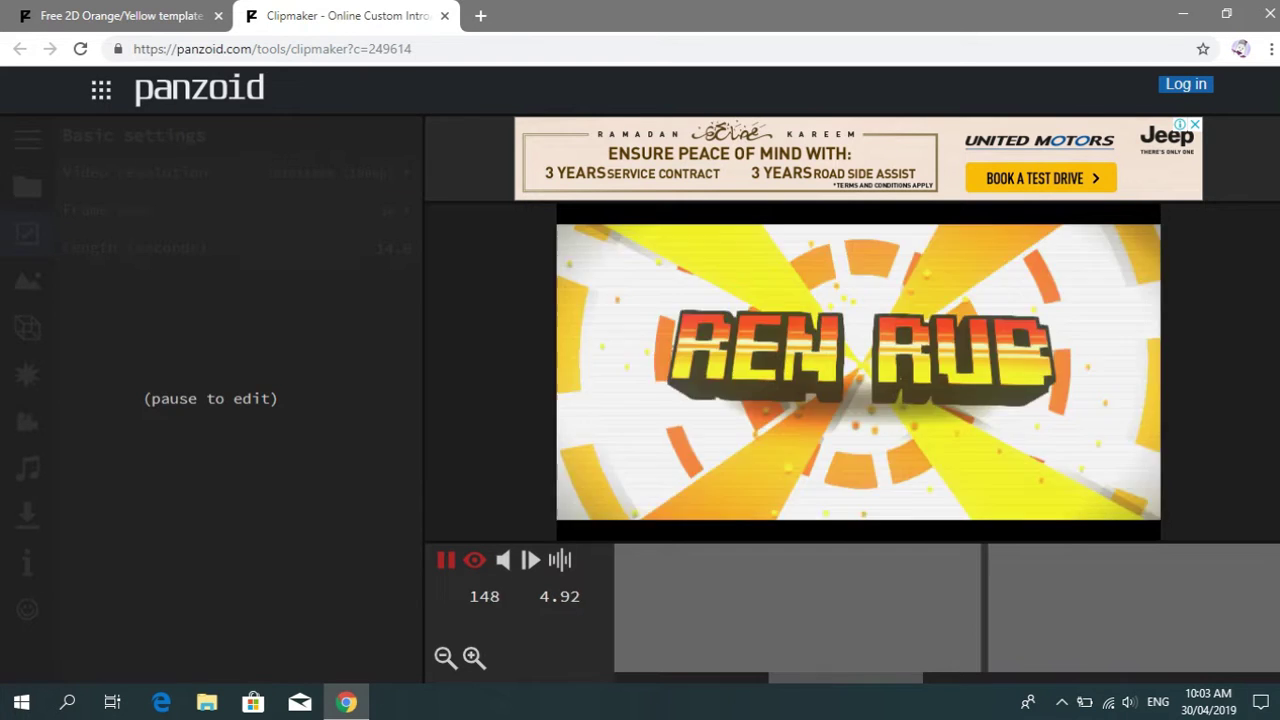
key("space")
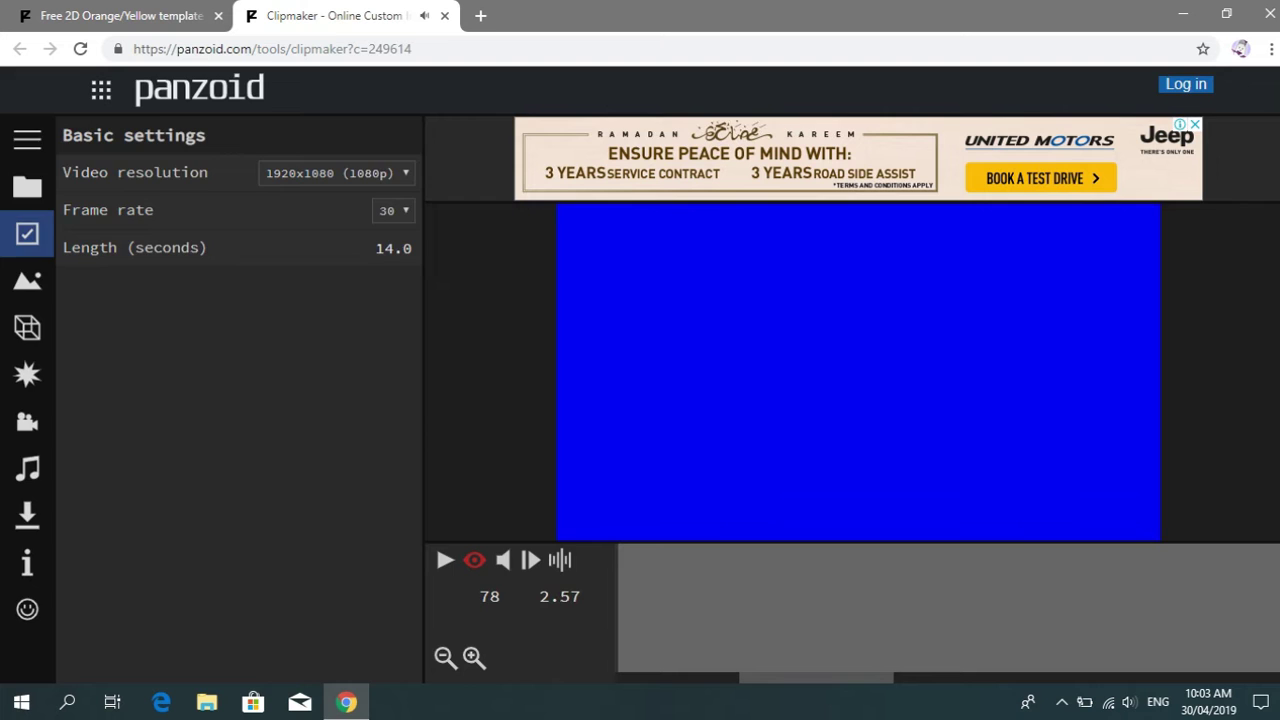
key("space")
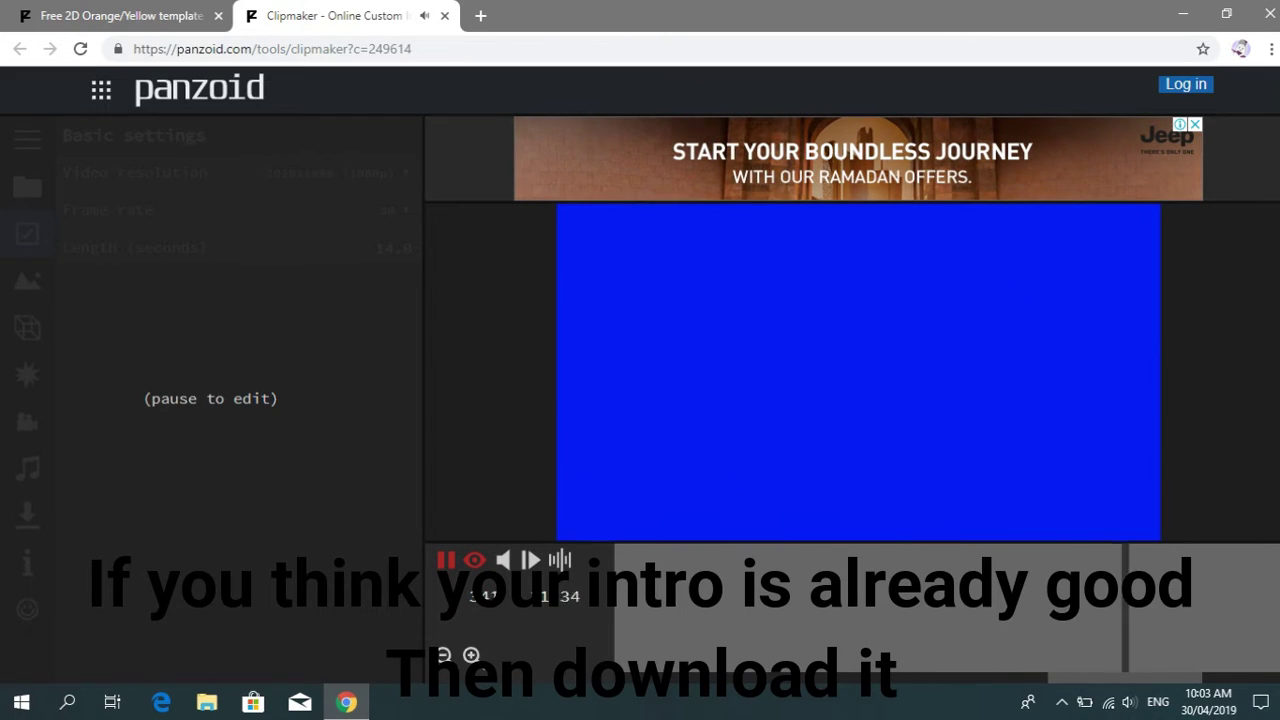
key("space")
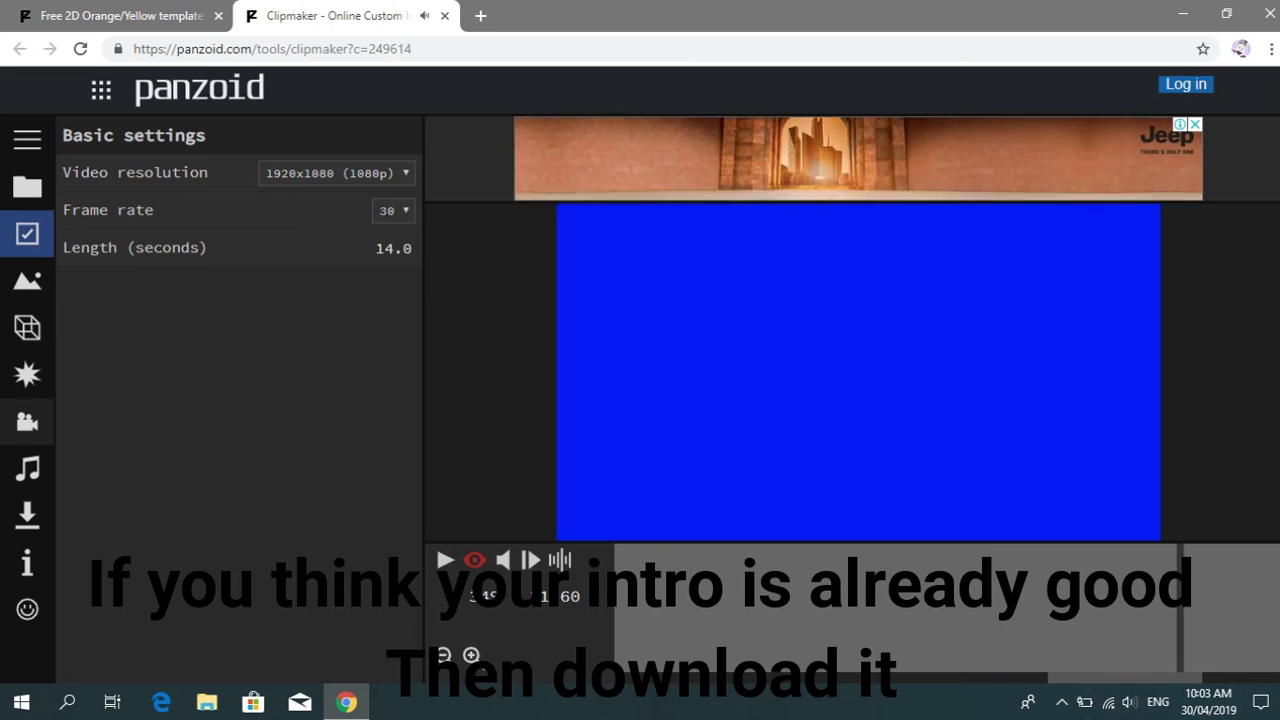
left_click(27, 515)
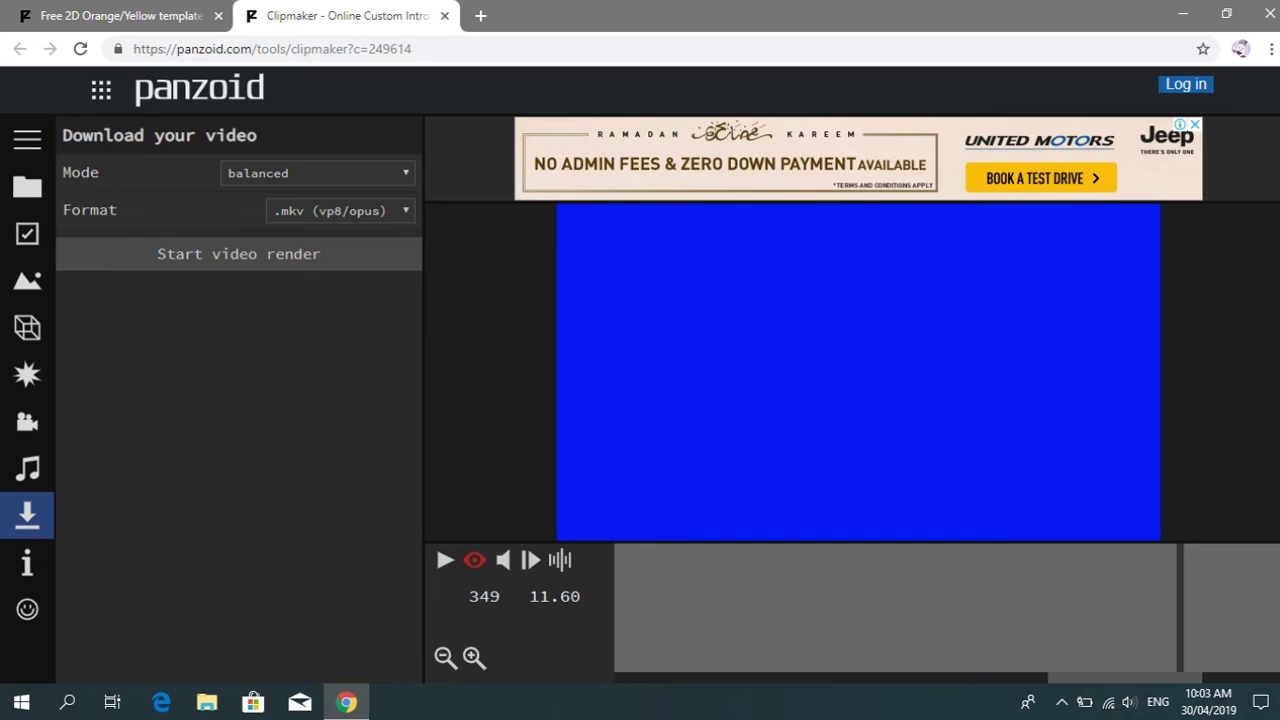
- Render the intro in good quality mode and download it as video (6).mkv
left_click(318, 173)
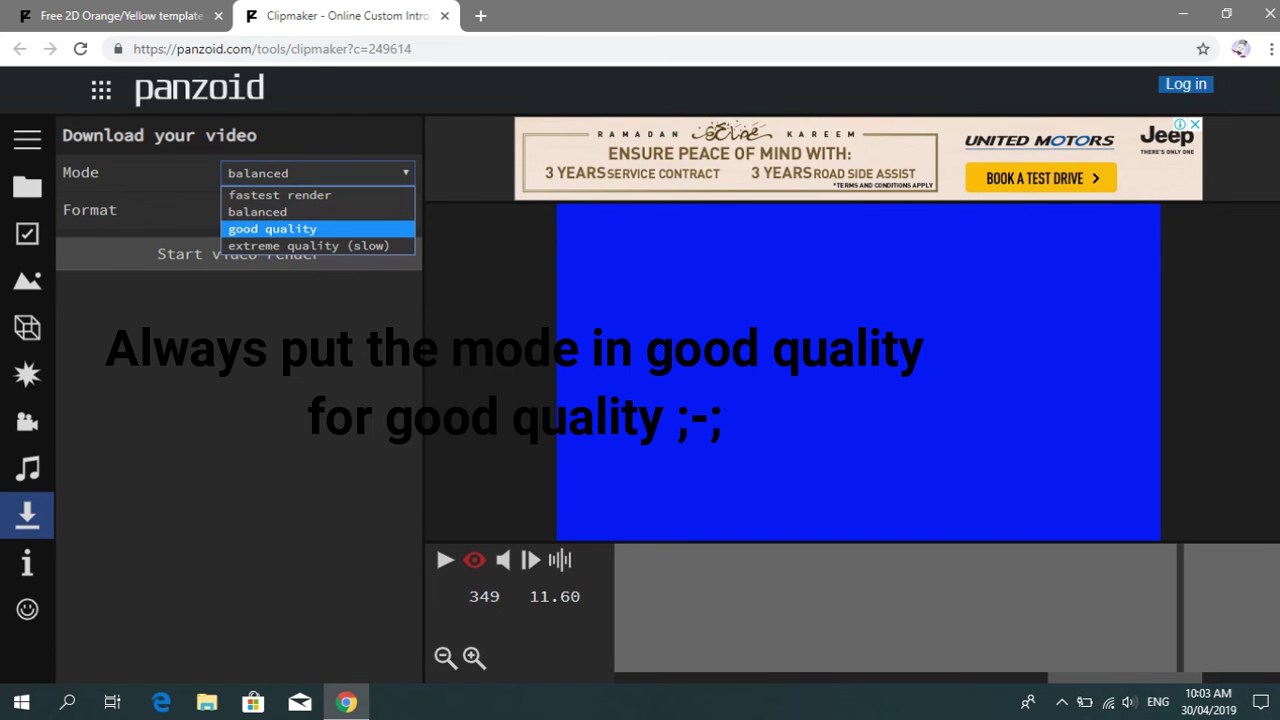
left_click(272, 229)
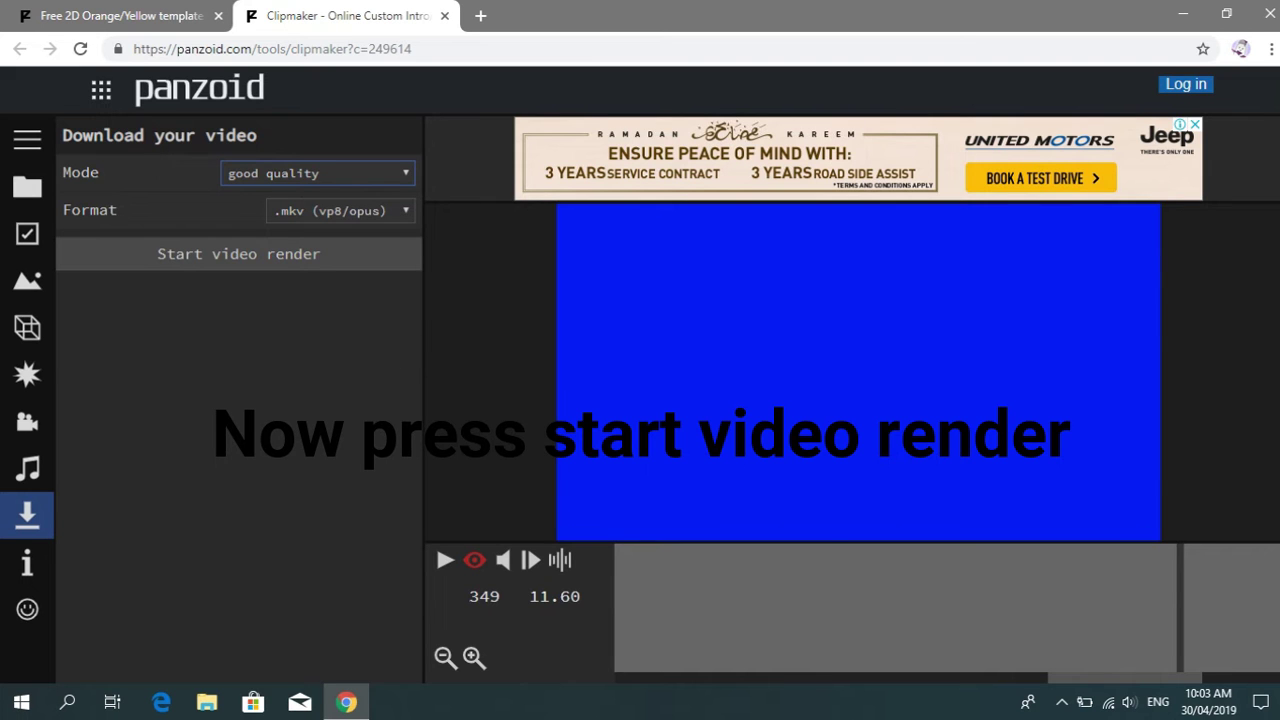
left_click(238, 254)
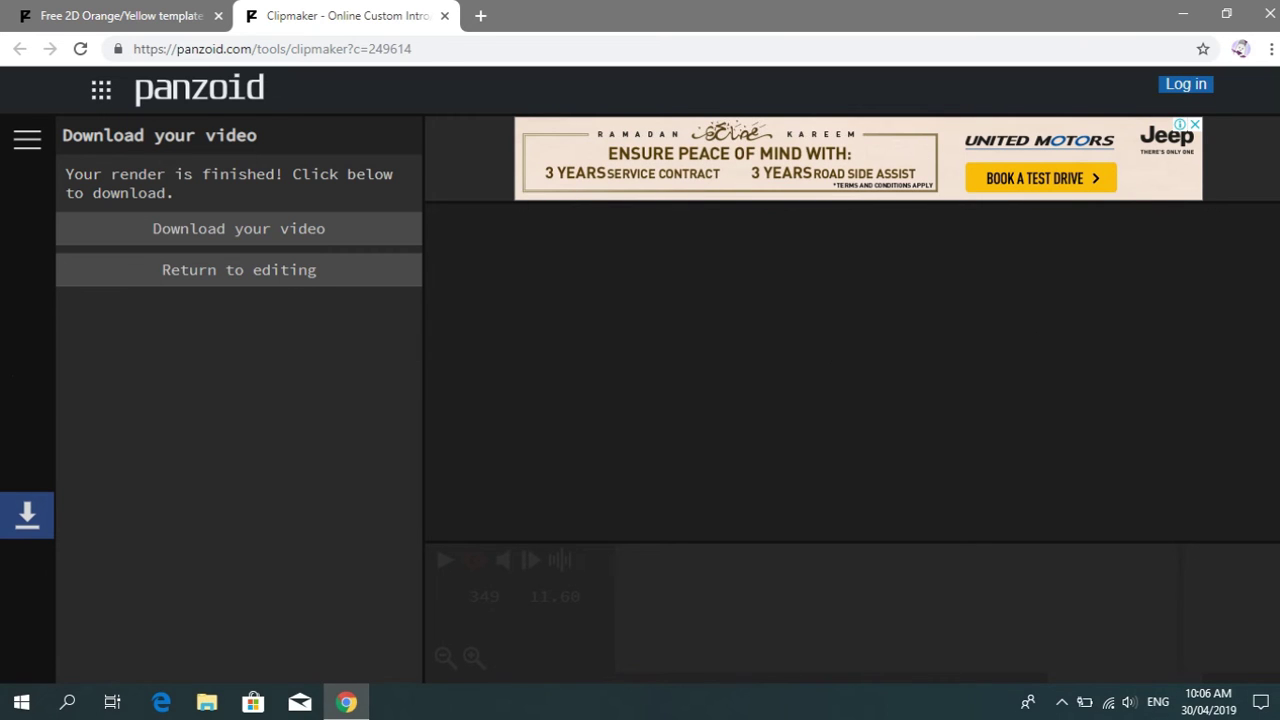
left_click(238, 228)
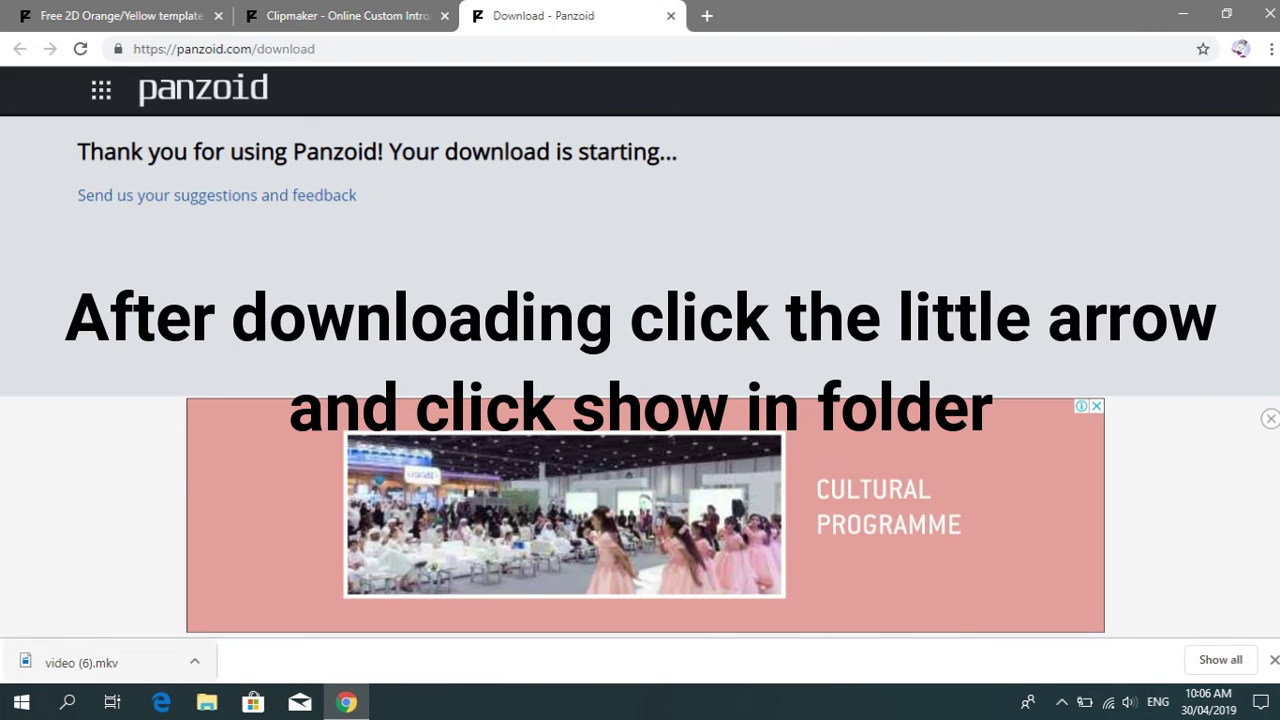
- Show video (6) in Downloads, move it into Youtube project Ren Rub, then toward Intro & Outro
left_click(195, 660)
left_click(245, 596)
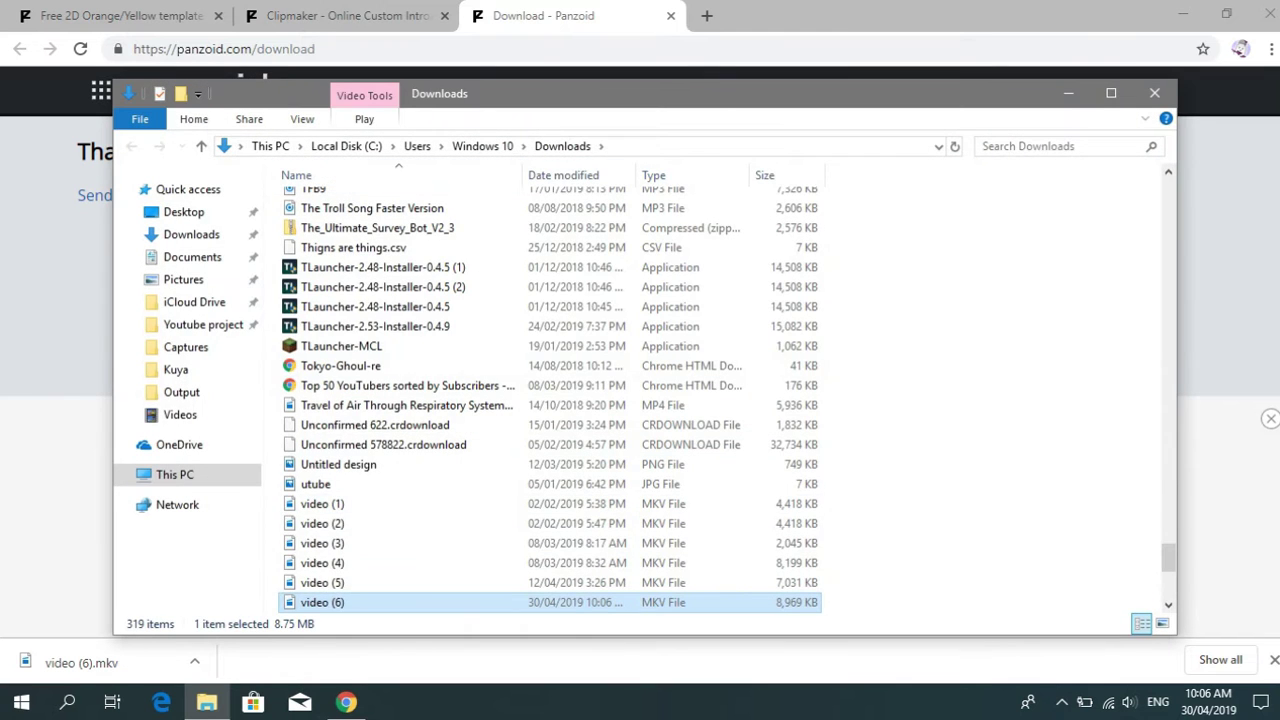
scroll(400, 560, "down", 1)
left_click_drag(320, 583, 205, 330)
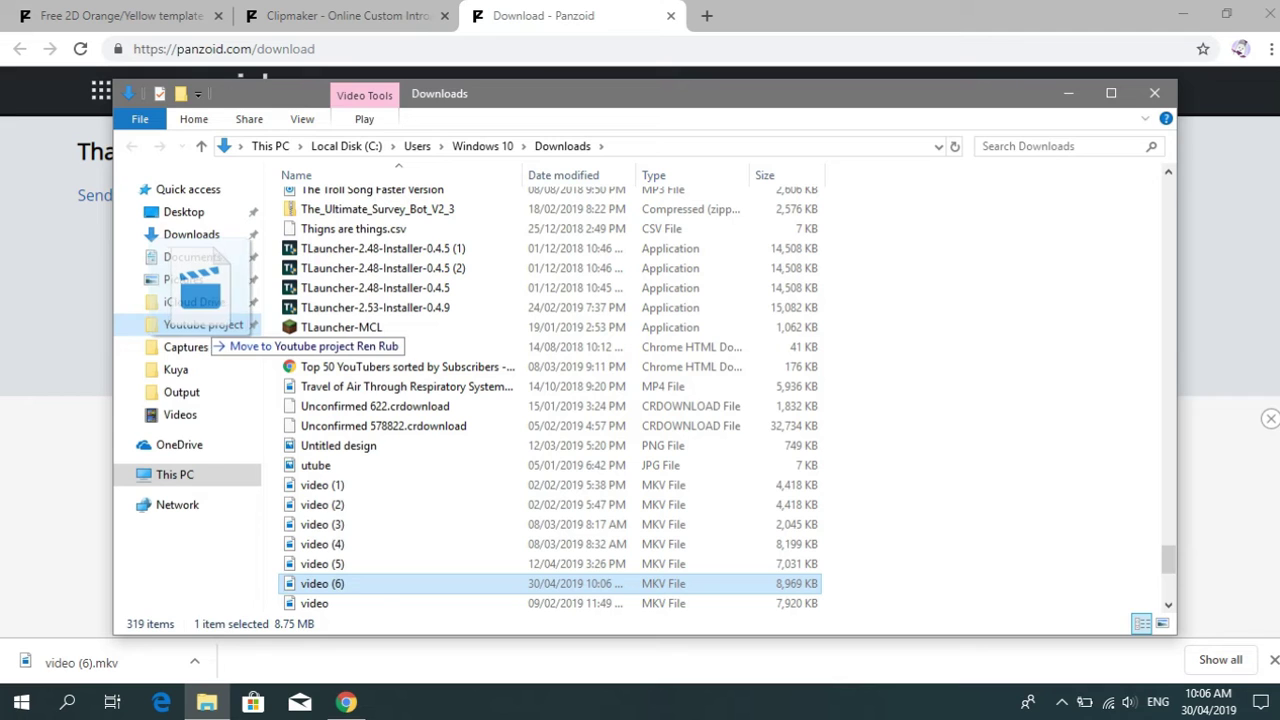
left_click_drag(205, 330, 205, 327)
left_click(205, 325)
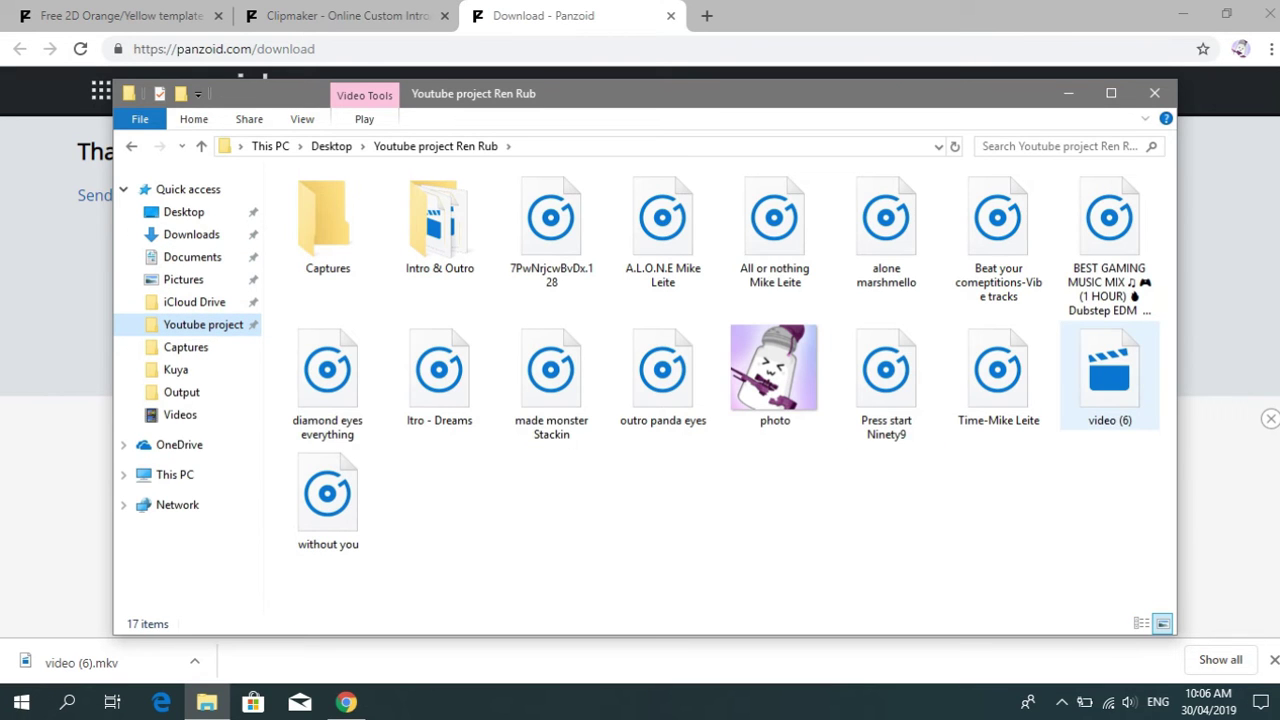
left_click_drag(1110, 375, 440, 222)
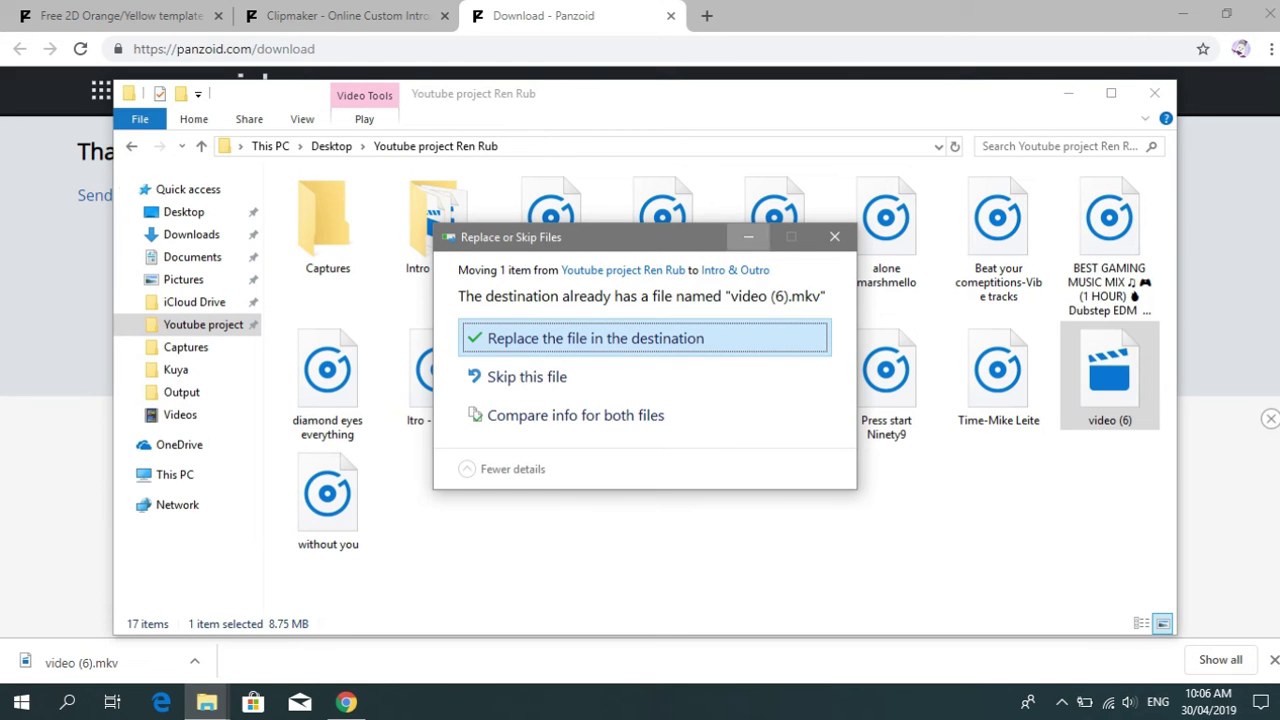
- Skip the name conflict, rename video (6) to 'test', move it into Intro & Outro and play it
left_click(595, 338)
right_click(1100, 380)
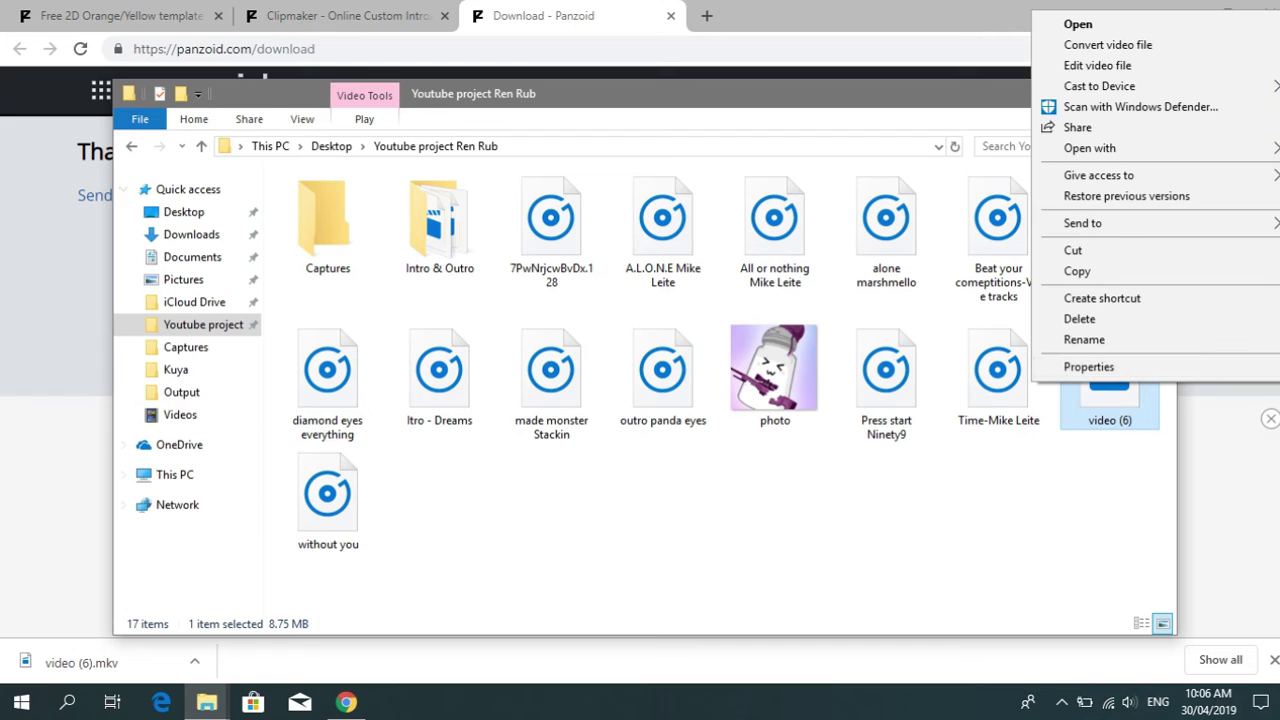
left_click(1040, 340)
type("test")
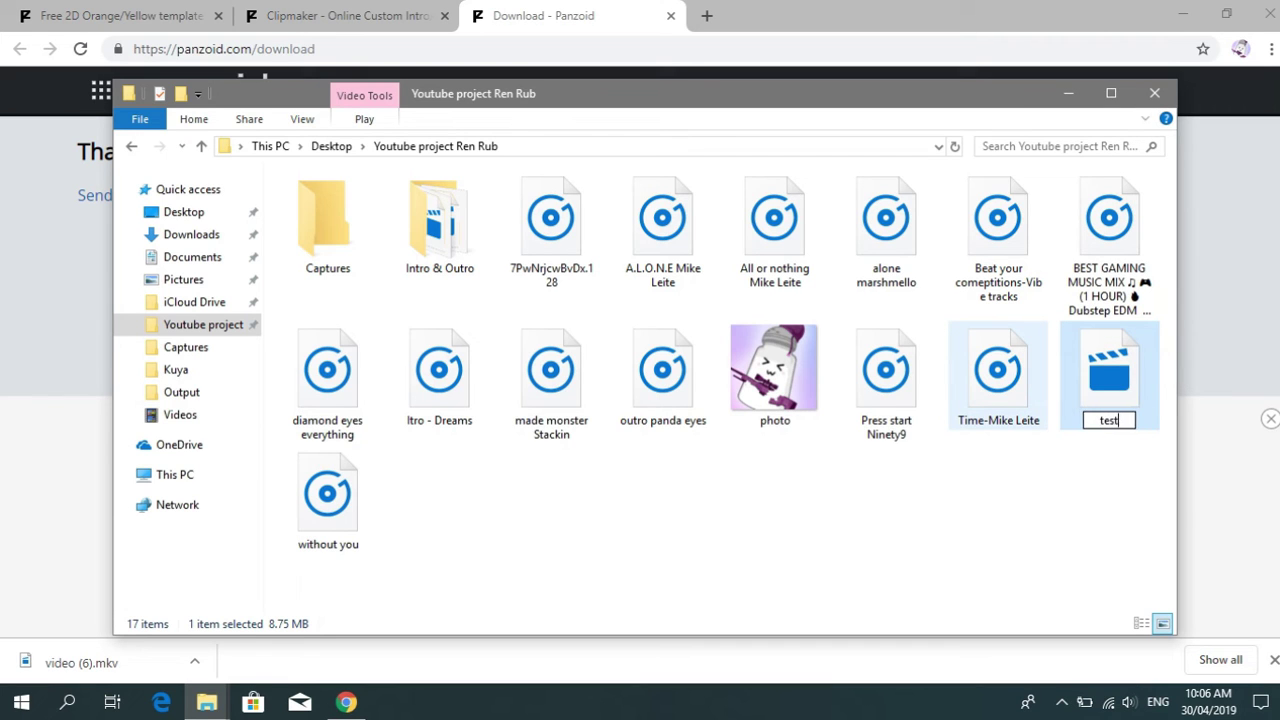
key("Return")
left_click_drag(1109, 375, 440, 220)
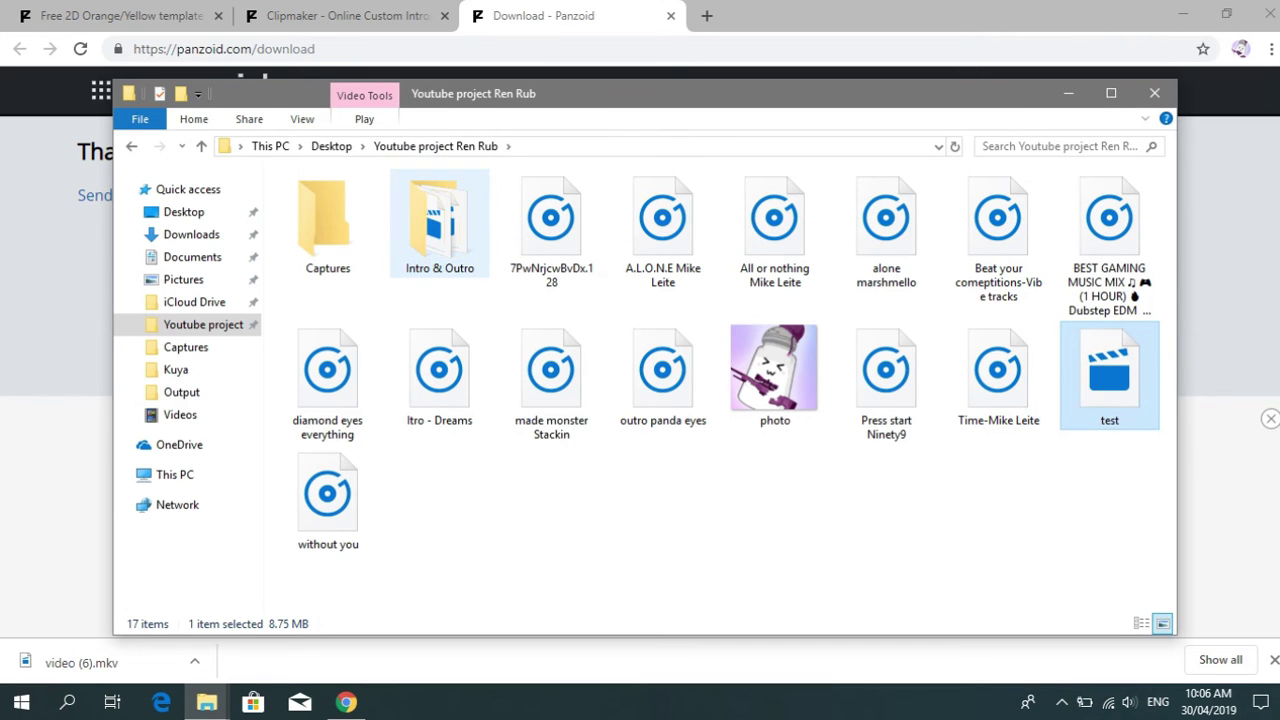
double_click(440, 220)
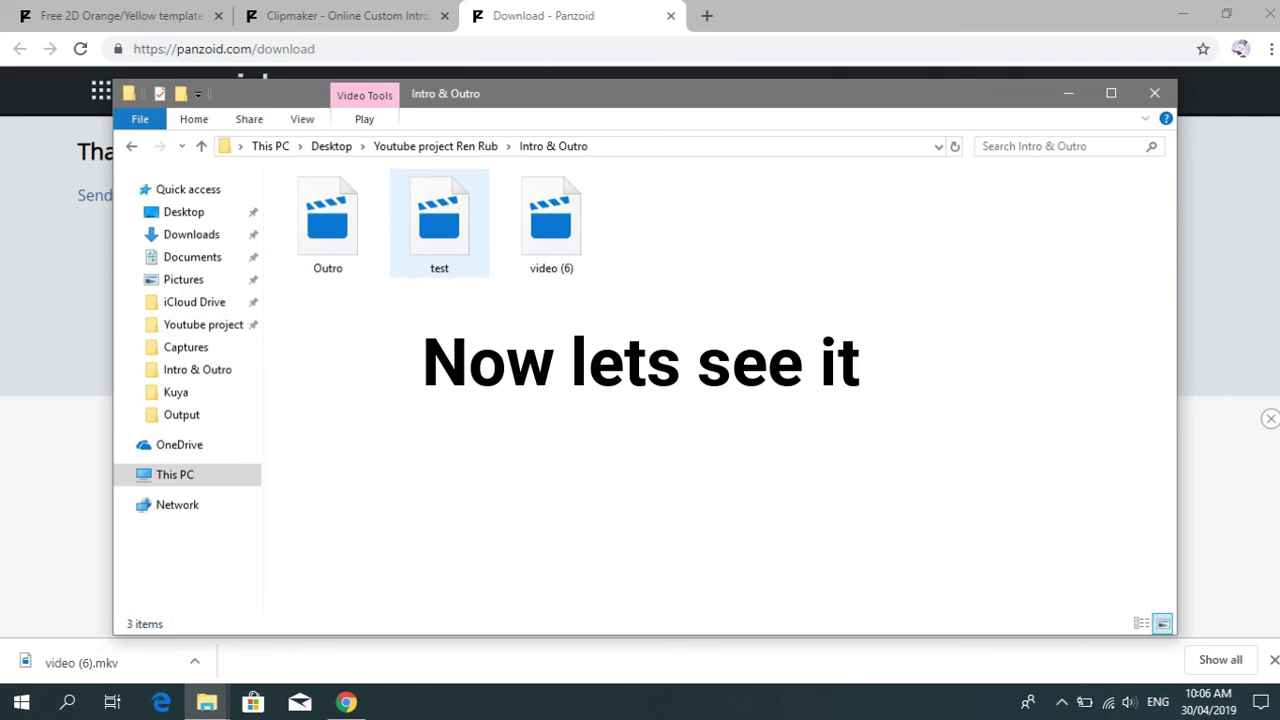
double_click(440, 225)
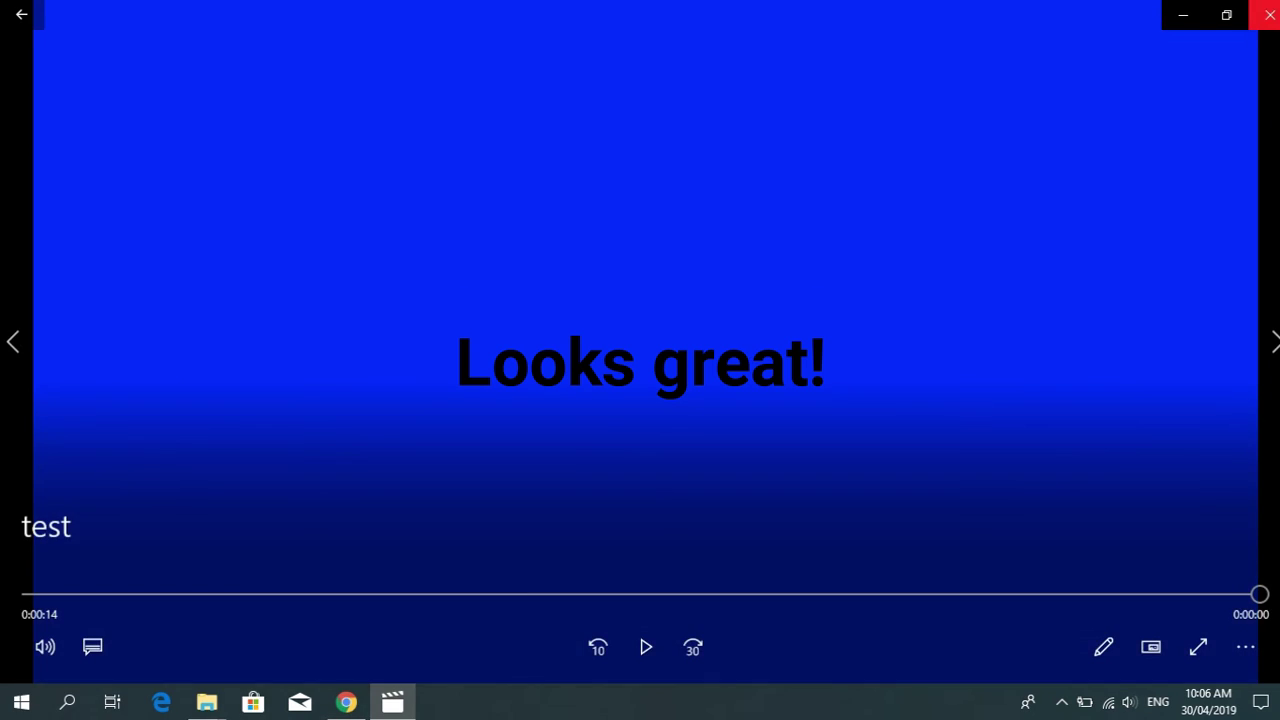
- Close the Movies & TV player and the File Explorer window
left_click(1270, 14)
left_click(1157, 92)
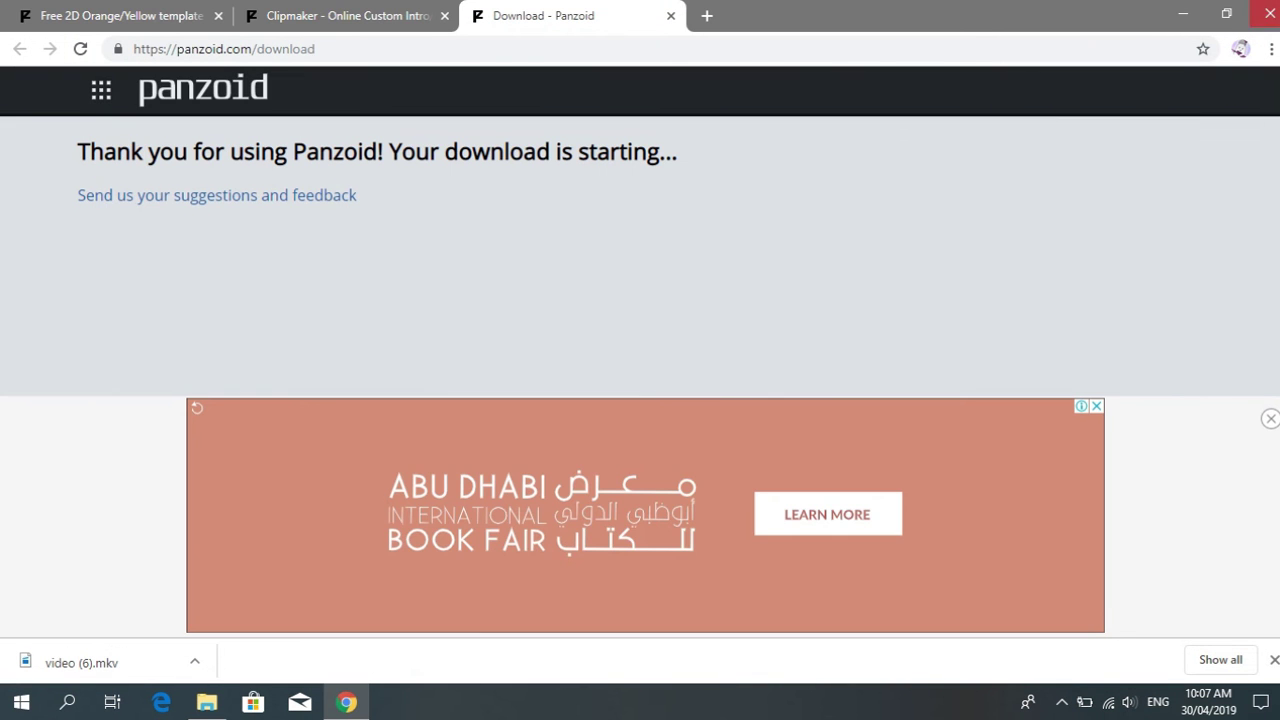
- Close Chrome, confirming Leave site, then refresh the desktop
left_click(445, 15)
key("Return")
right_click(728, 176)
left_click(775, 232)
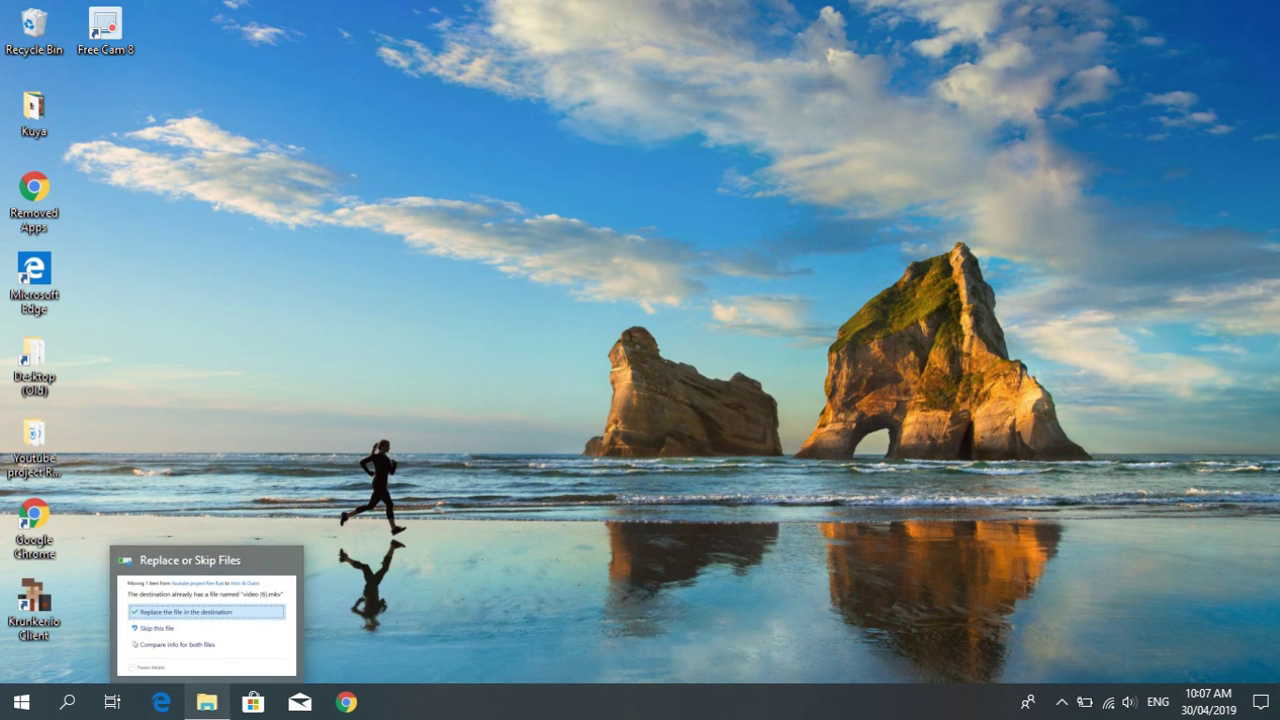